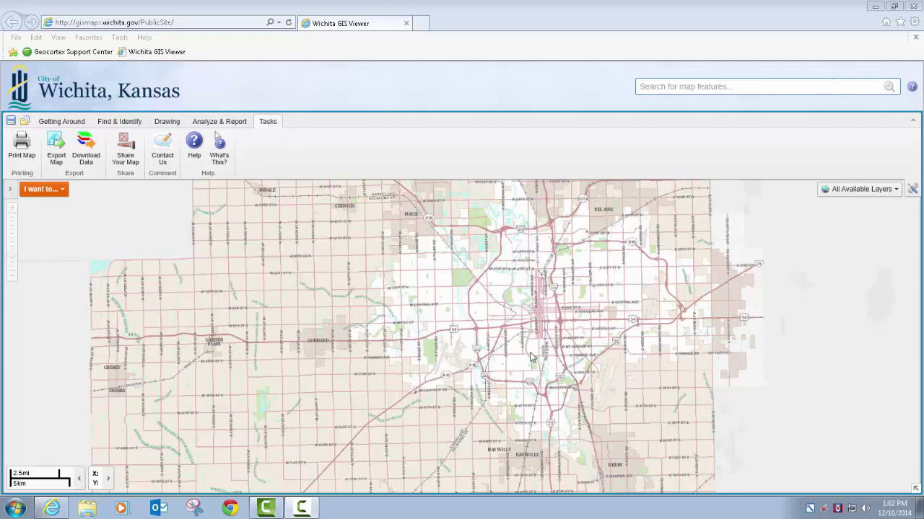
Set up a map print with the 8.5x11 Landscape layout, Pdf output, Current Extent scale and no grid.
{"action": "left_click_drag", "start_coordinate": [511, 331], "coordinate": [514, 361]}
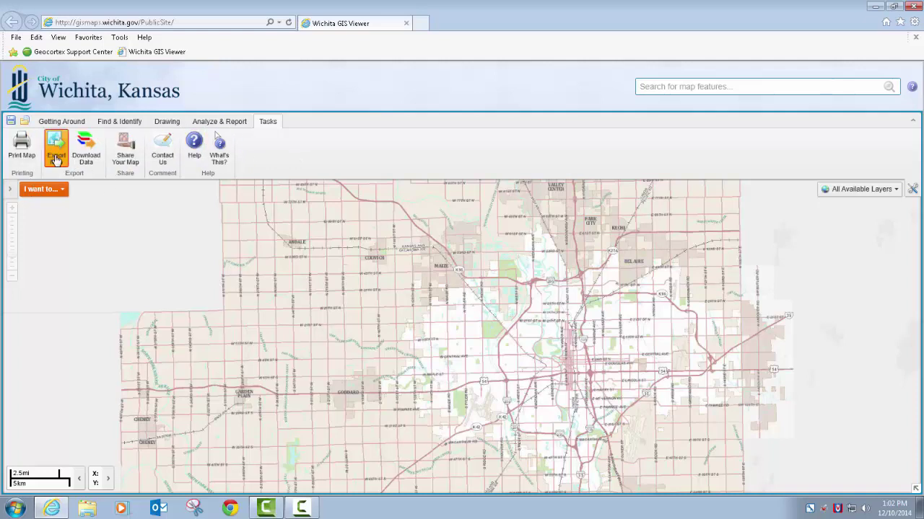
{"action": "left_click", "coordinate": [22, 149]}
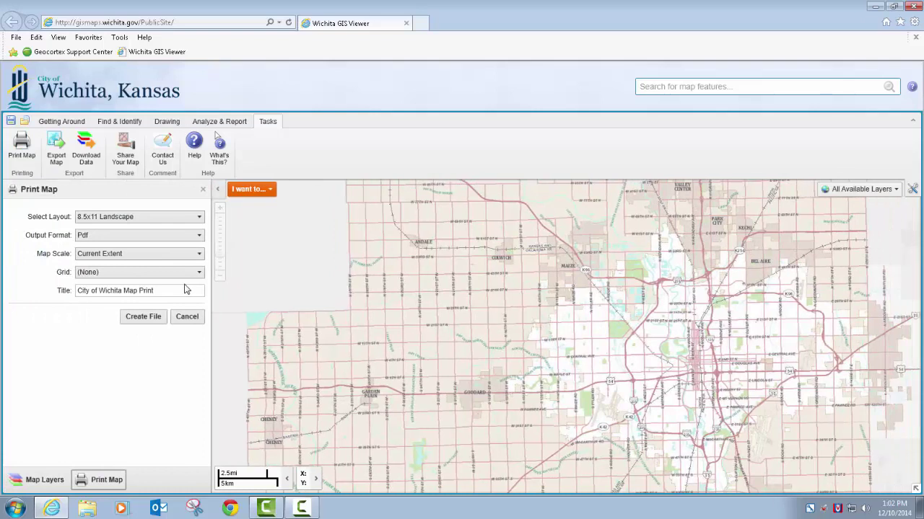
{"action": "left_click", "coordinate": [144, 219]}
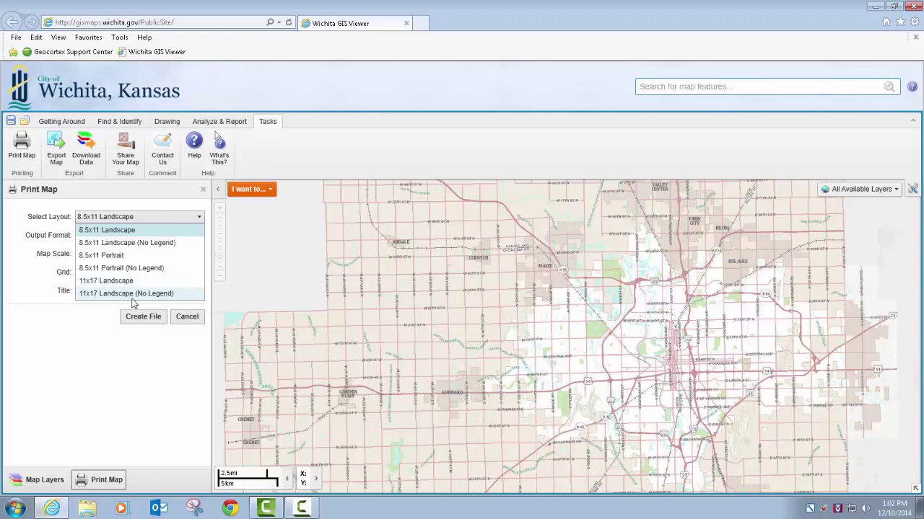
{"action": "left_click", "coordinate": [120, 231]}
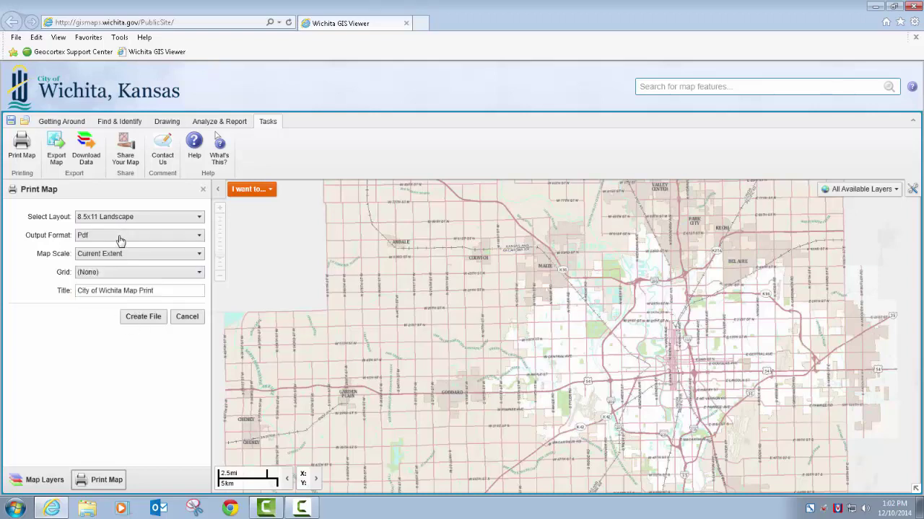
{"action": "left_click", "coordinate": [118, 238]}
{"action": "left_click", "coordinate": [119, 238]}
{"action": "left_click", "coordinate": [144, 259]}
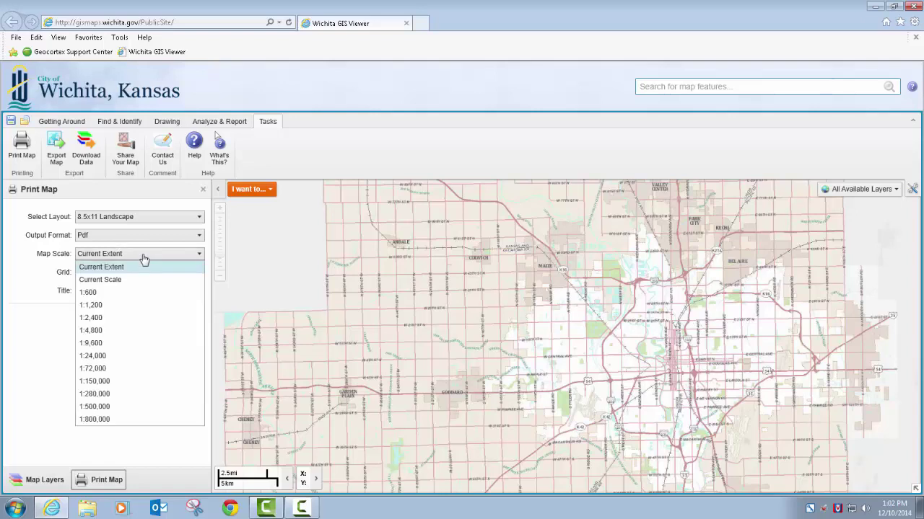
{"action": "left_click", "coordinate": [143, 257]}
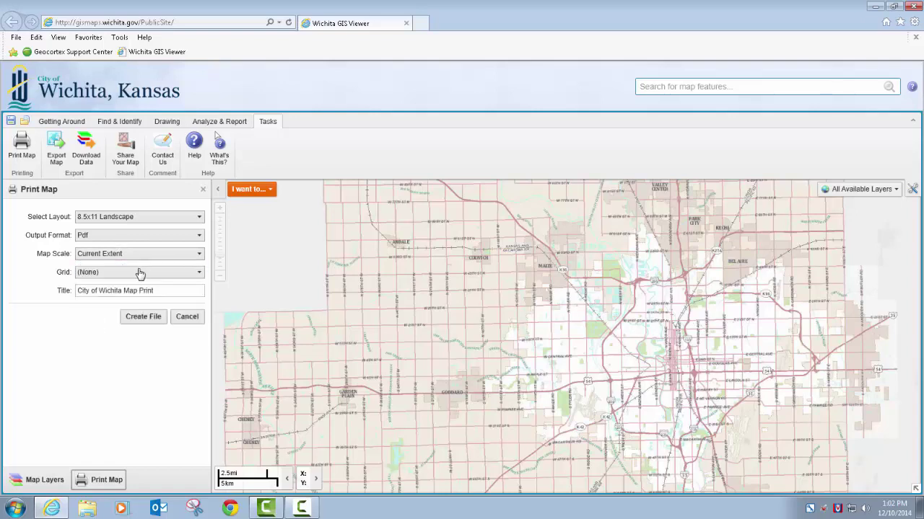
{"action": "left_click", "coordinate": [189, 277]}
{"action": "left_click", "coordinate": [186, 286]}
Title the map print "My Map", create the print file and open it.
{"action": "left_click_drag", "start_coordinate": [157, 291], "coordinate": [68, 294]}
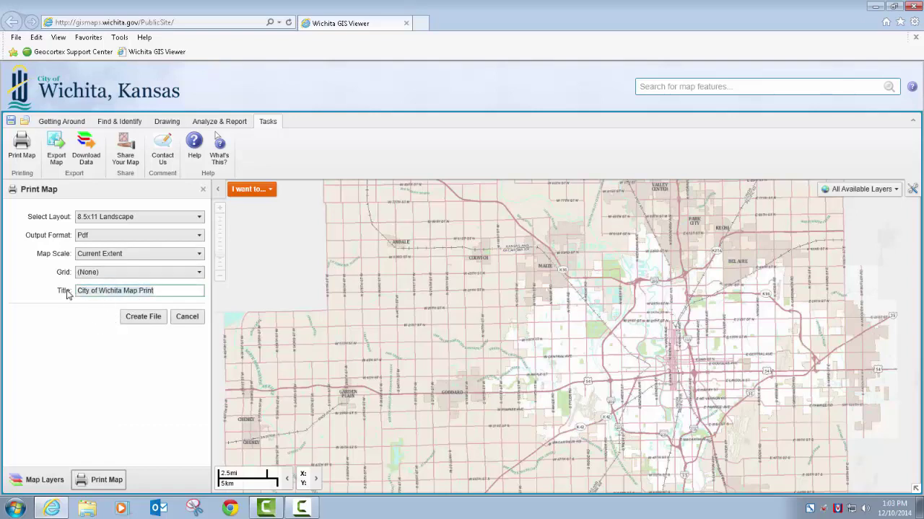
{"action": "type", "text": "My Map"}
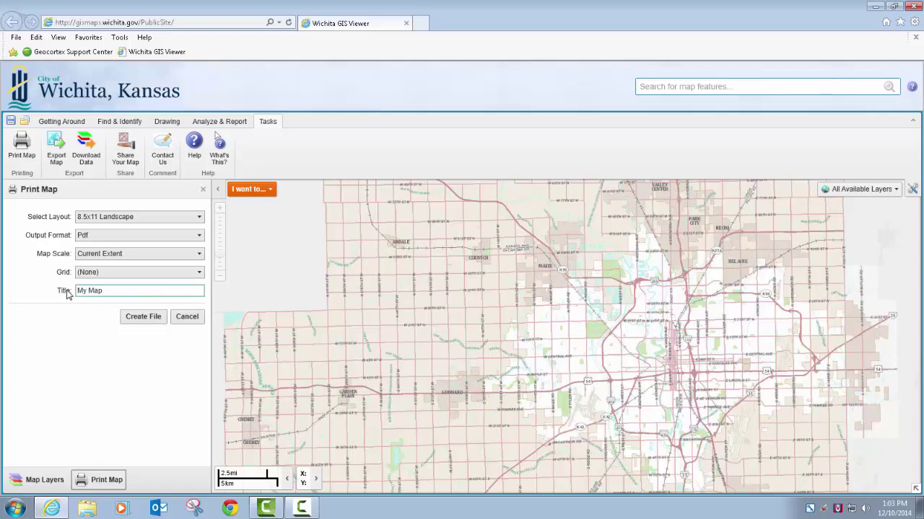
{"action": "left_click", "coordinate": [147, 321]}
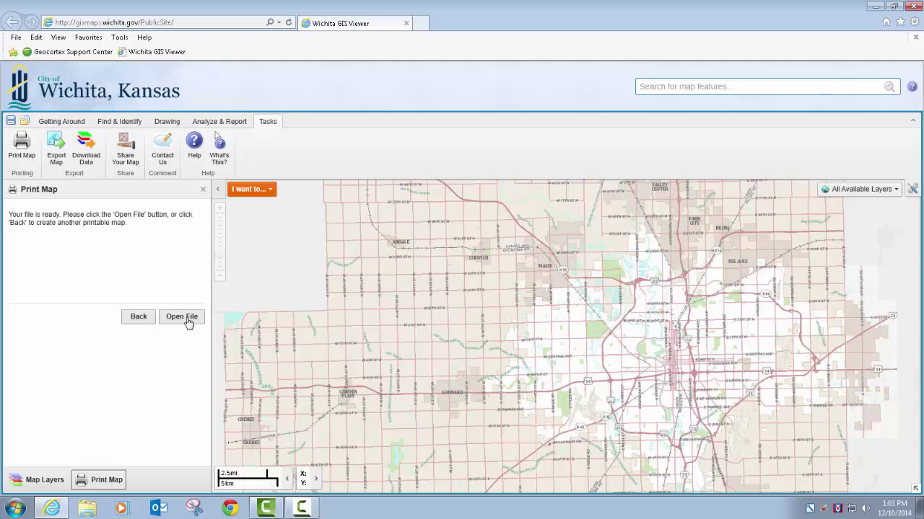
{"action": "left_click", "coordinate": [181, 317]}
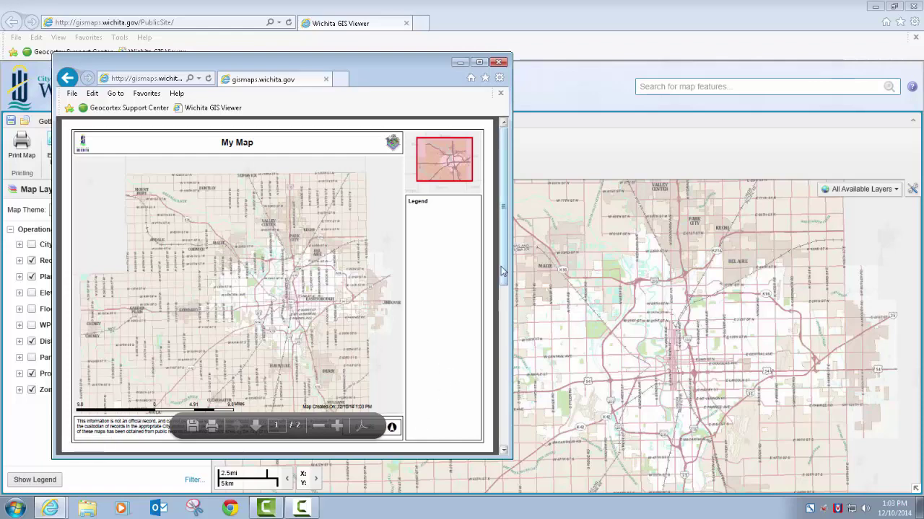
Look over the generated "My Map" PDF and its available file commands, and close its window.
{"action": "left_click_drag", "start_coordinate": [503, 272], "coordinate": [519, 245]}
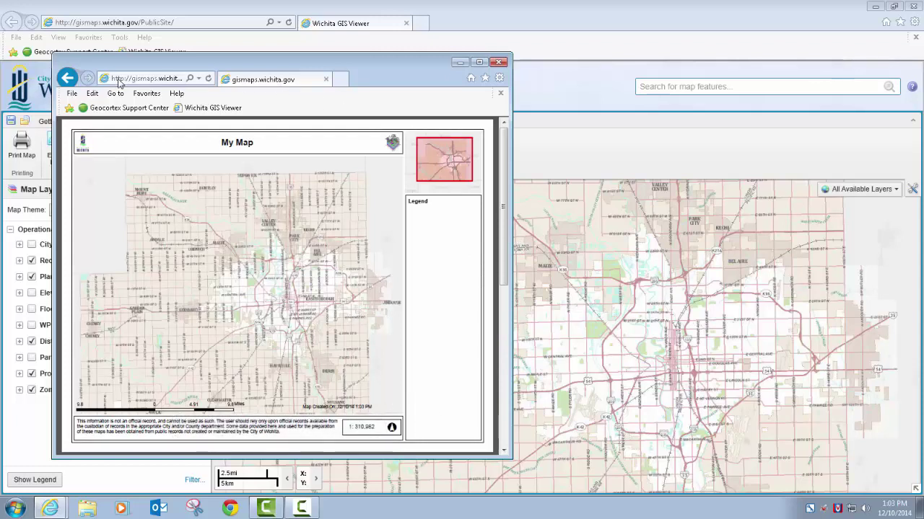
{"action": "left_click", "coordinate": [71, 94]}
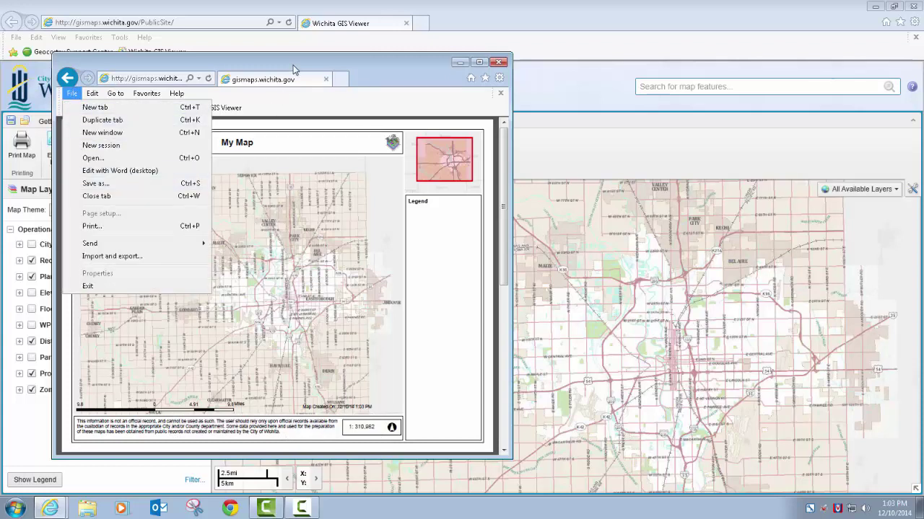
{"action": "left_click", "coordinate": [283, 130]}
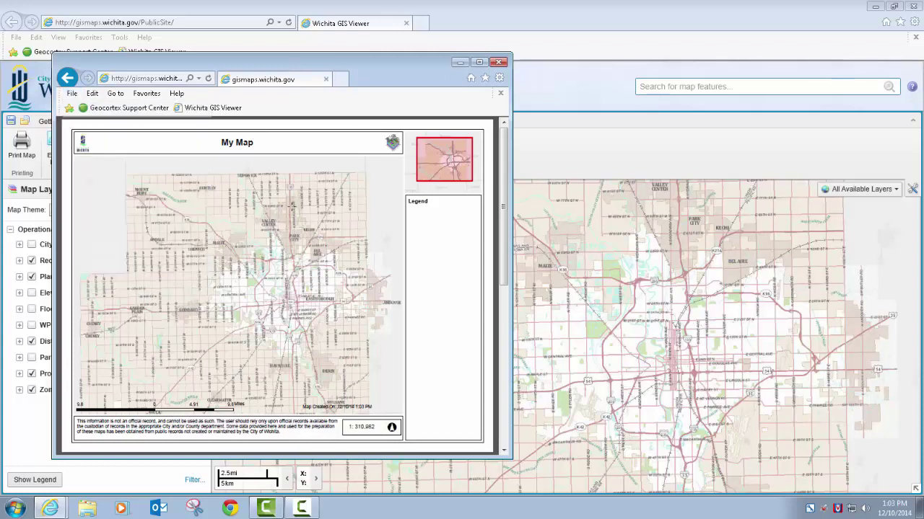
{"action": "left_click", "coordinate": [499, 62]}
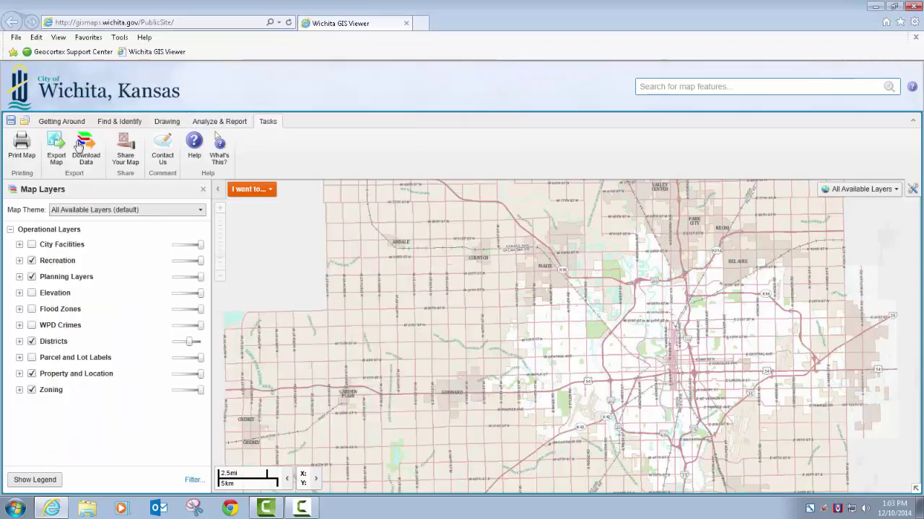
Create an export image of the current map in PNG format with georeference data included.
{"action": "left_click", "coordinate": [55, 148]}
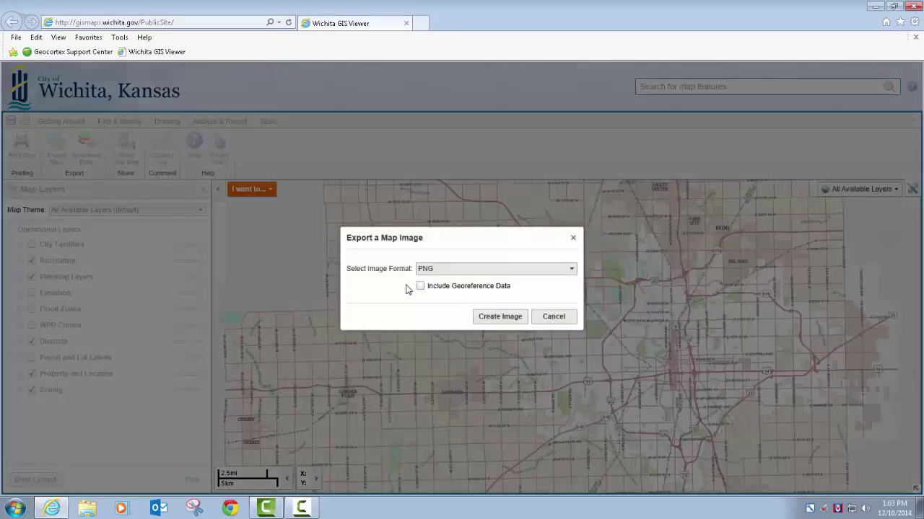
{"action": "left_click", "coordinate": [452, 270]}
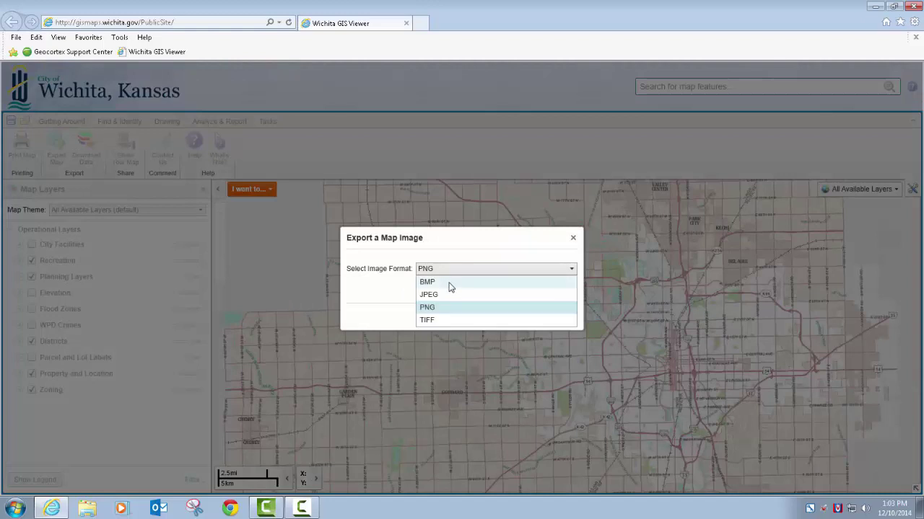
{"action": "left_click", "coordinate": [459, 256]}
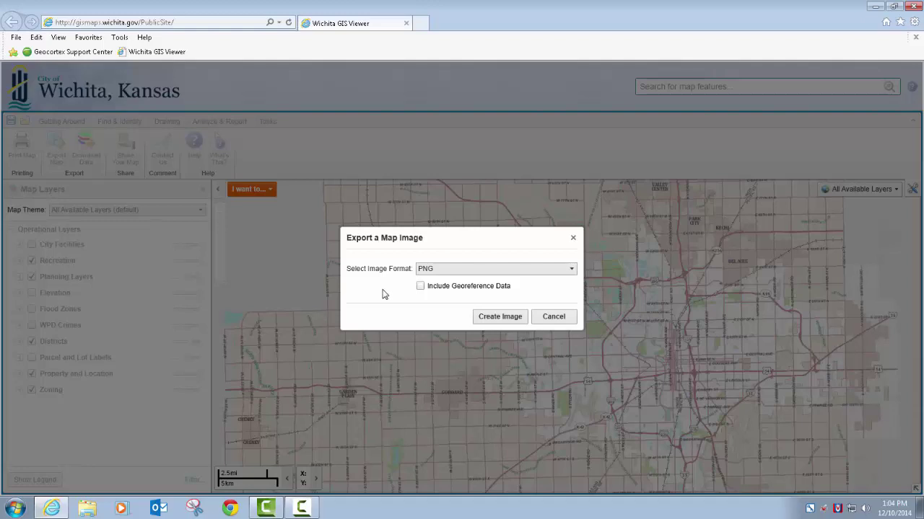
{"action": "left_click", "coordinate": [462, 270]}
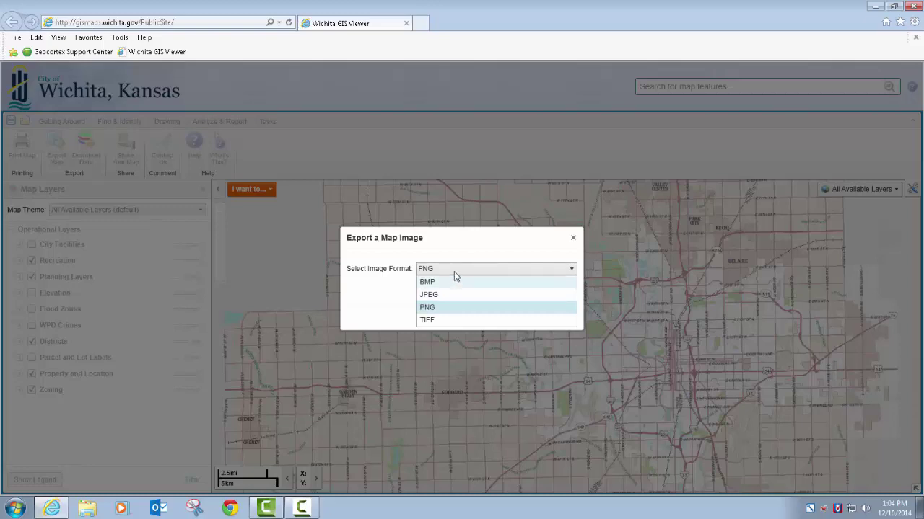
{"action": "left_click", "coordinate": [454, 272]}
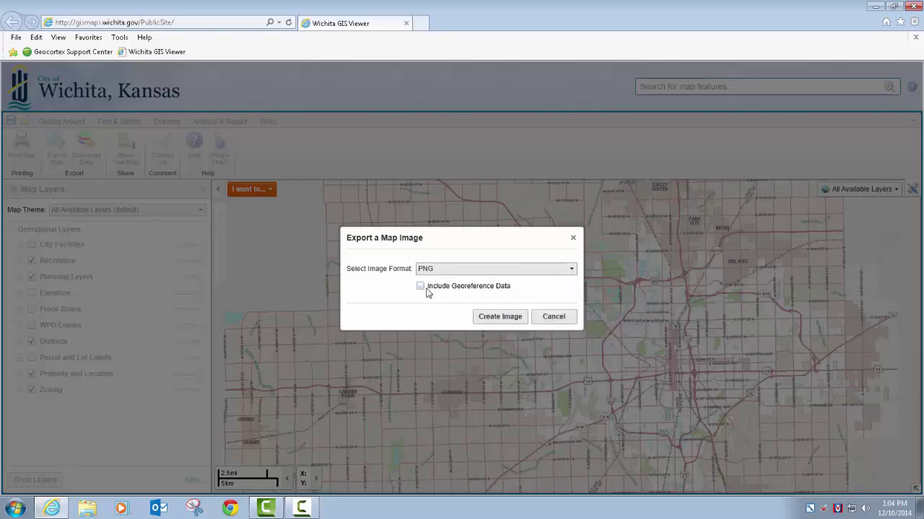
{"action": "left_click", "coordinate": [422, 287]}
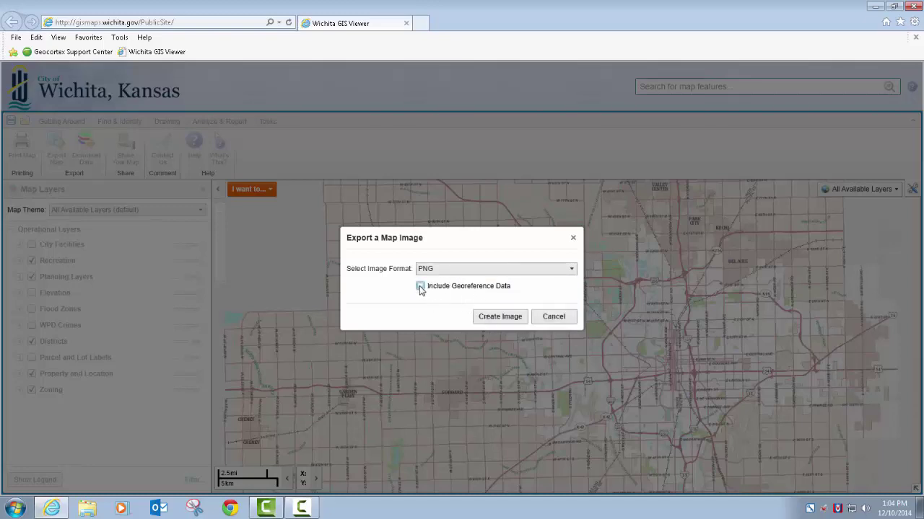
{"action": "left_click", "coordinate": [510, 320]}
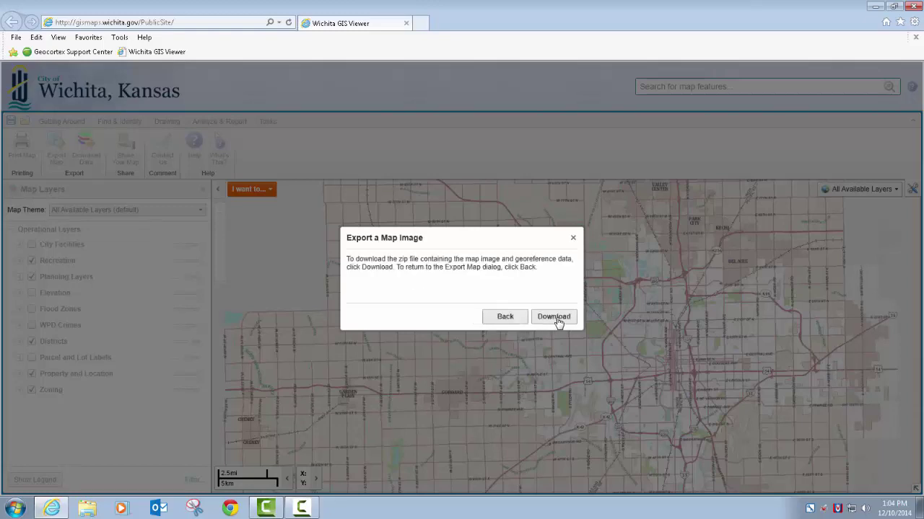
Download and open Export.zip without saving it, view Export.png, and close the opened windows and the export dialog.
{"action": "left_click", "coordinate": [555, 319]}
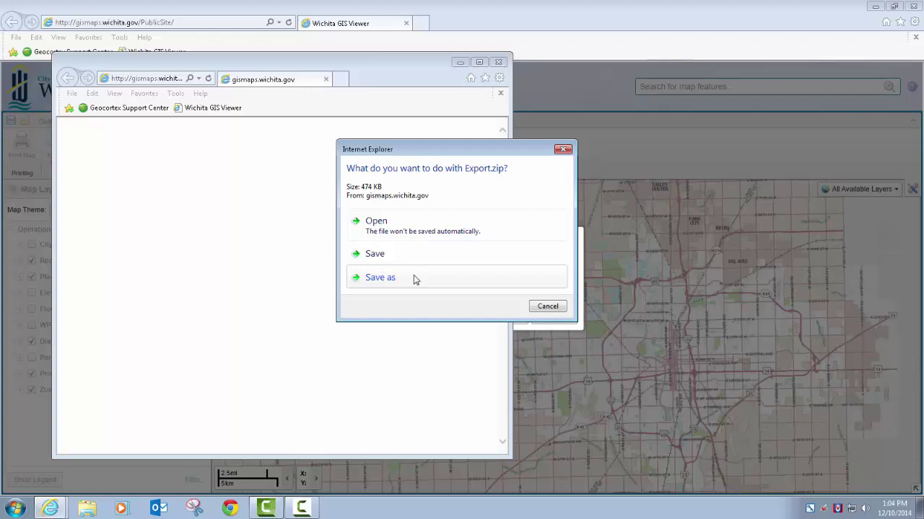
{"action": "left_click", "coordinate": [420, 231]}
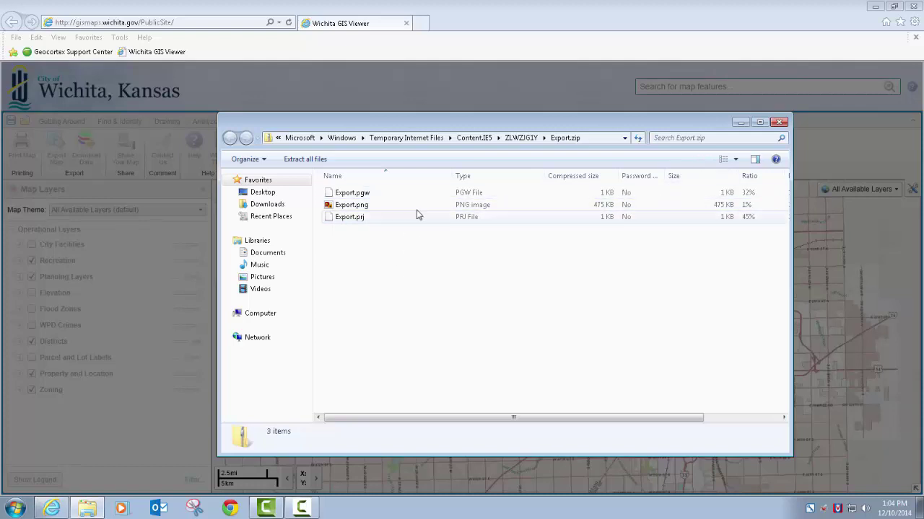
{"action": "double_click", "coordinate": [378, 204]}
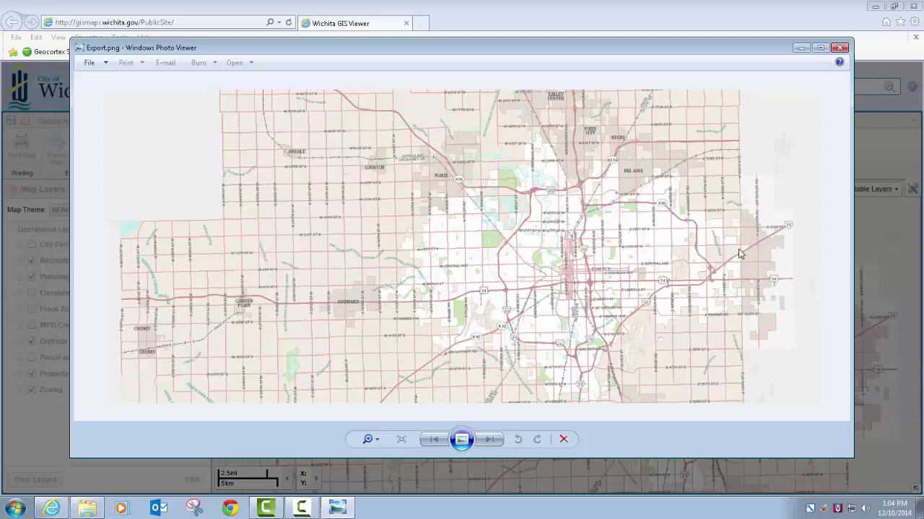
{"action": "left_click", "coordinate": [840, 48]}
{"action": "left_click", "coordinate": [779, 121]}
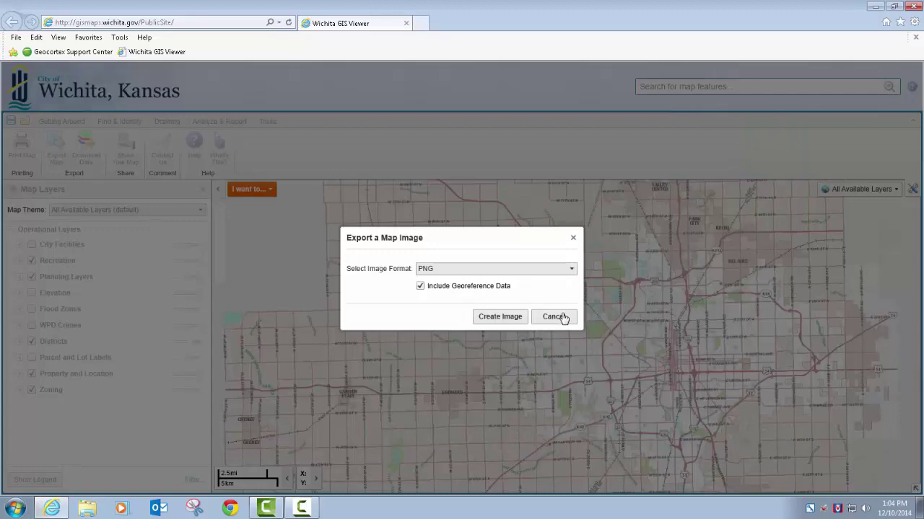
{"action": "left_click", "coordinate": [562, 318]}
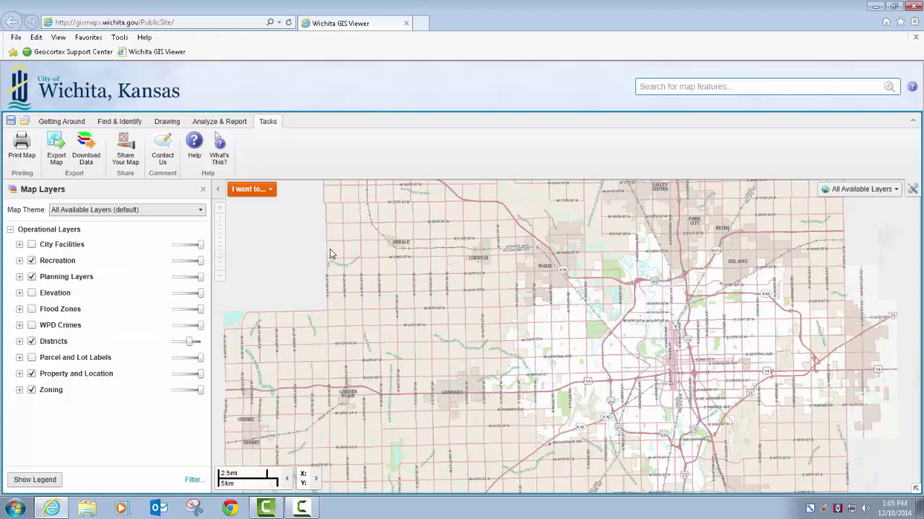
Start a data download and choose the Fire Stations and Parks layers for extraction.
{"action": "left_click", "coordinate": [88, 149]}
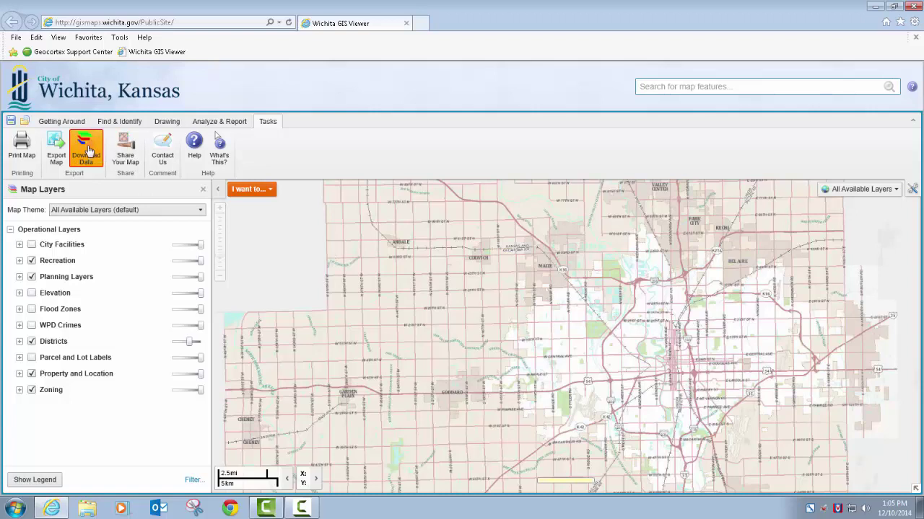
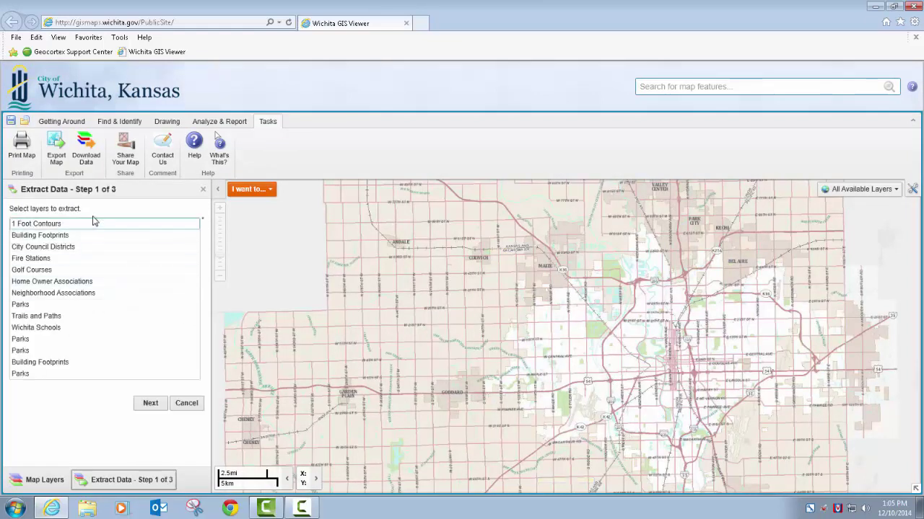
{"action": "left_click", "coordinate": [70, 261]}
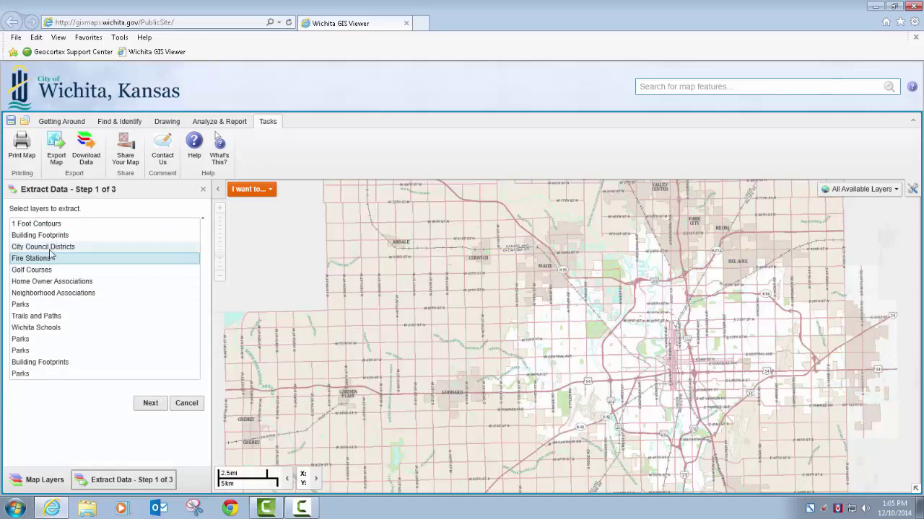
{"action": "left_click", "coordinate": [41, 305]}
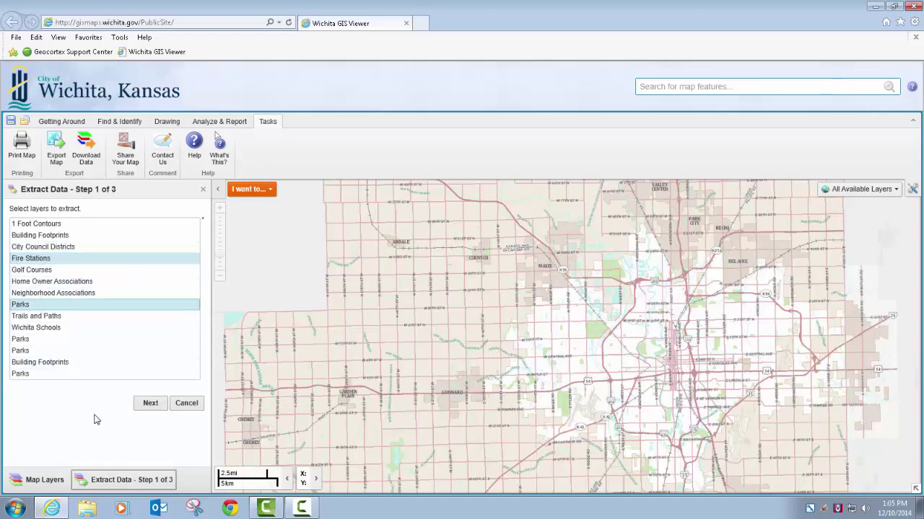
{"action": "left_click", "coordinate": [150, 404]}
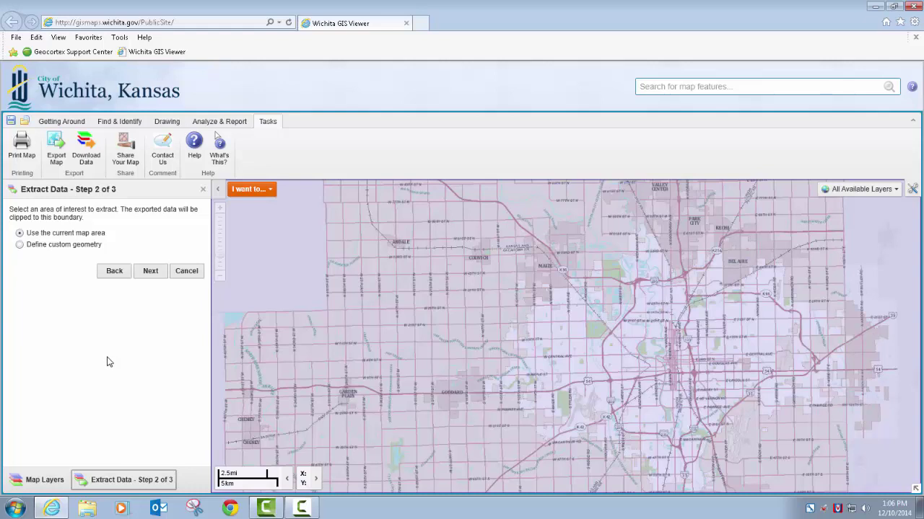
Define a custom extraction area by drawing a six-sided polygon around Wichita and continue to the output format choice.
{"action": "left_click", "coordinate": [47, 247]}
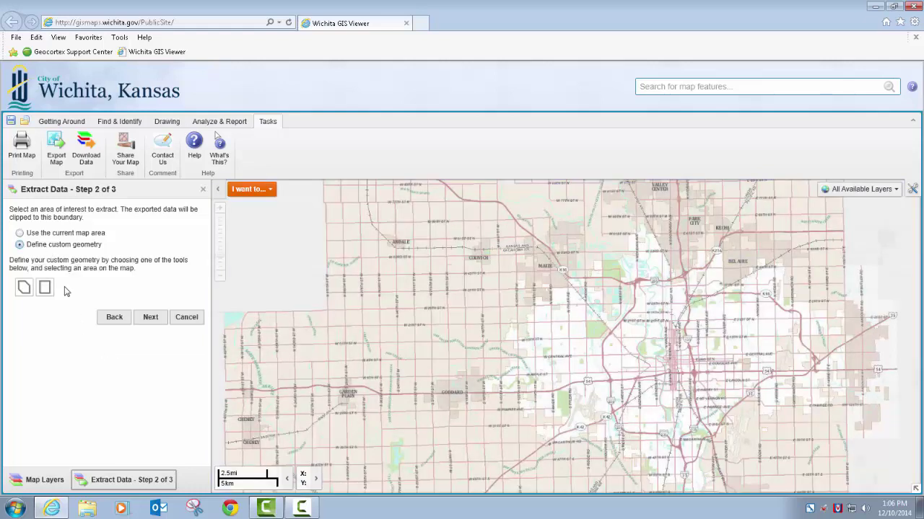
{"action": "left_click", "coordinate": [23, 290]}
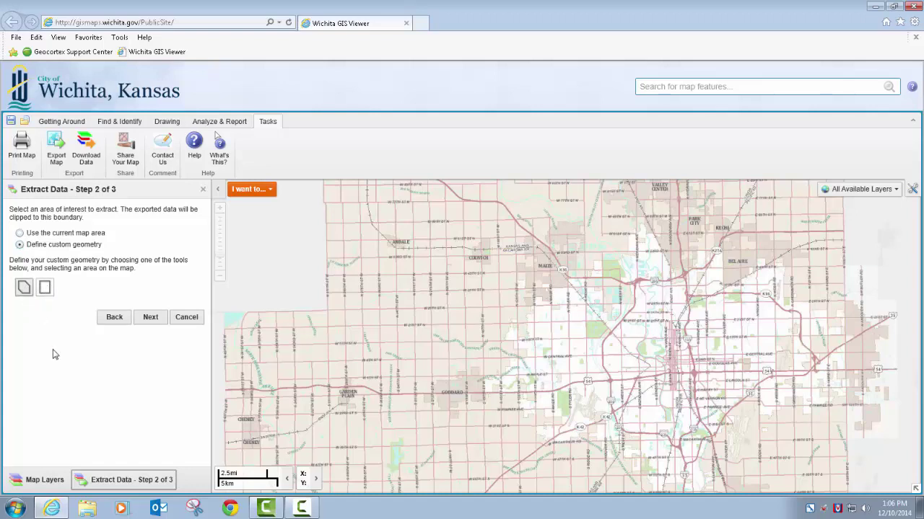
{"action": "left_click", "coordinate": [516, 238]}
{"action": "left_click", "coordinate": [736, 237]}
{"action": "left_click", "coordinate": [799, 352]}
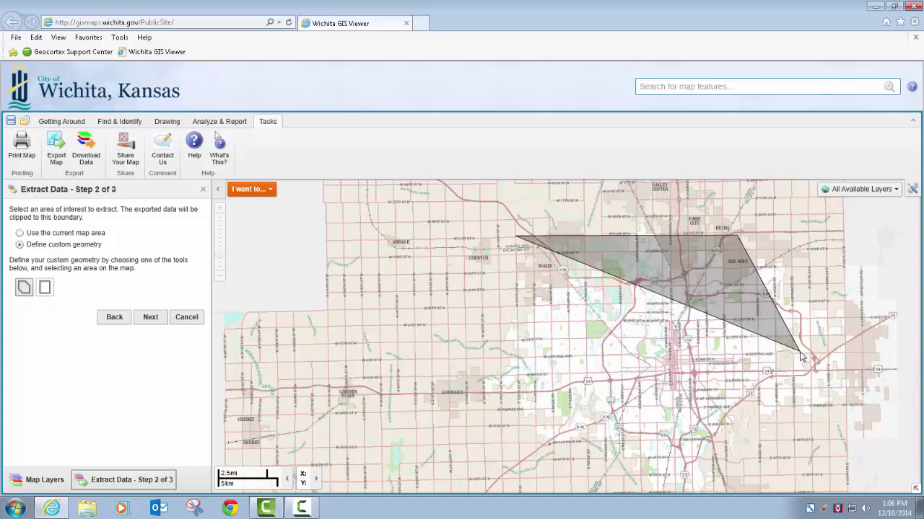
{"action": "left_click", "coordinate": [757, 426]}
{"action": "left_click", "coordinate": [605, 456]}
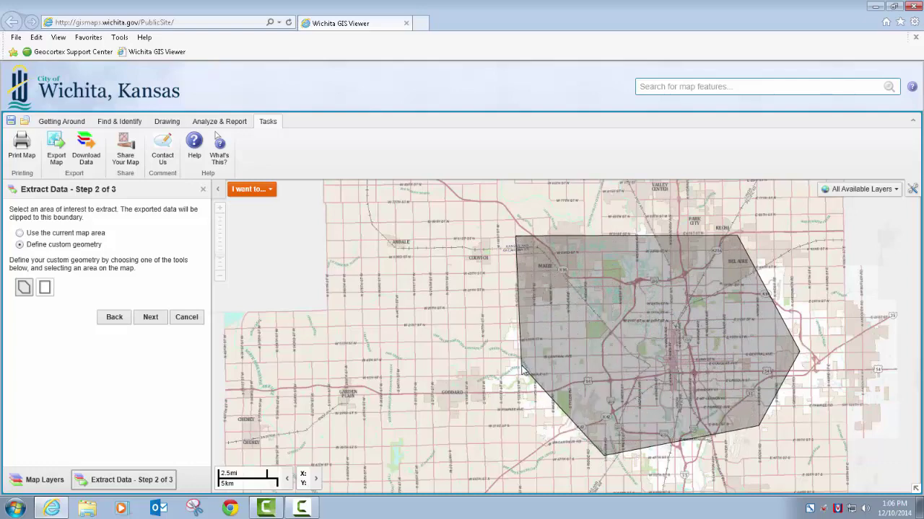
{"action": "double_click", "coordinate": [522, 366]}
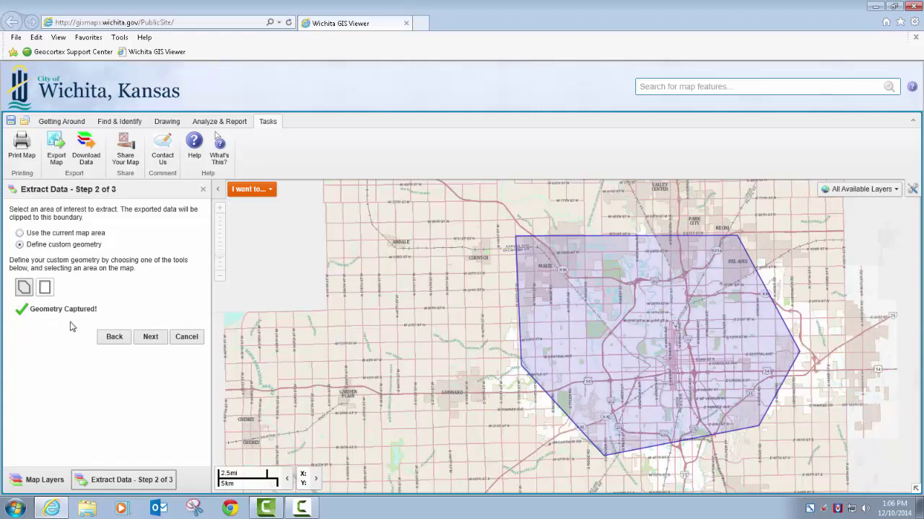
{"action": "left_click", "coordinate": [150, 337]}
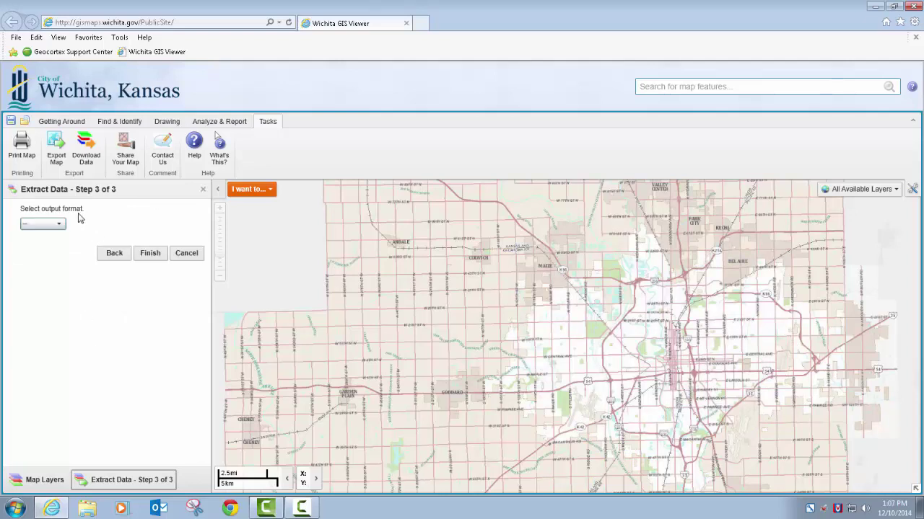
Choose Shapefile - SHP - .shp as the output format and run the data extraction.
{"action": "left_click", "coordinate": [60, 225]}
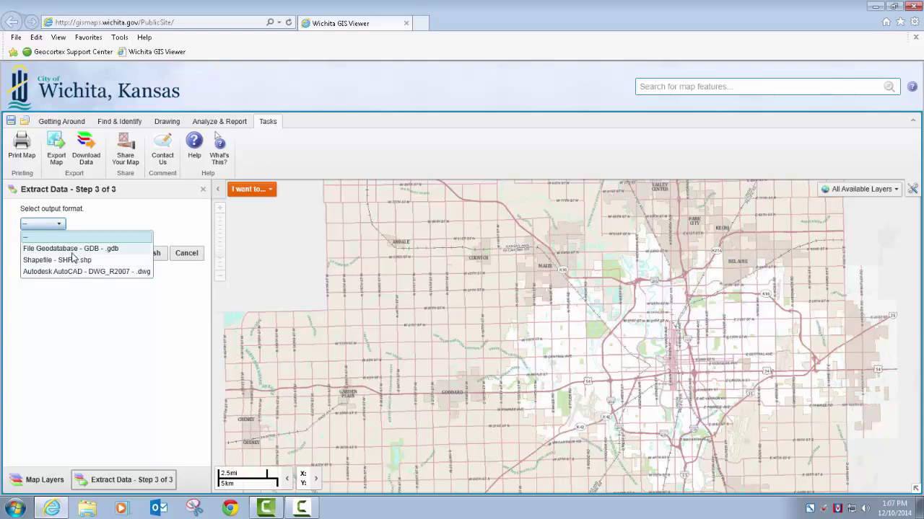
{"action": "left_click", "coordinate": [75, 261]}
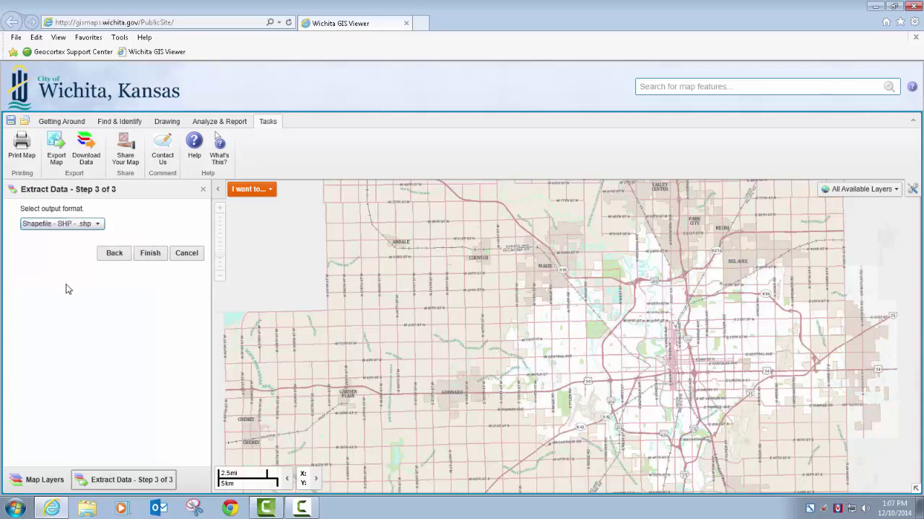
{"action": "left_click", "coordinate": [153, 255]}
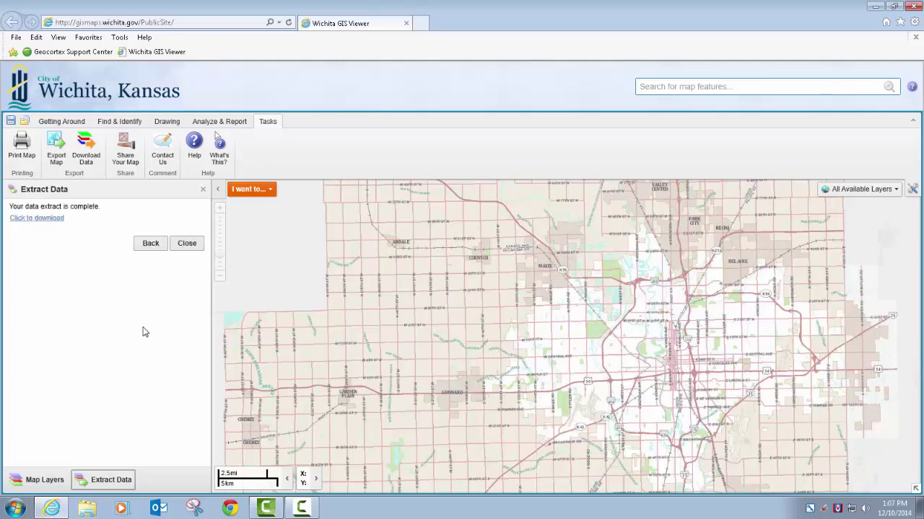
Download the finished extract and save it as extract.zip on the Desktop.
{"action": "left_click", "coordinate": [36, 218]}
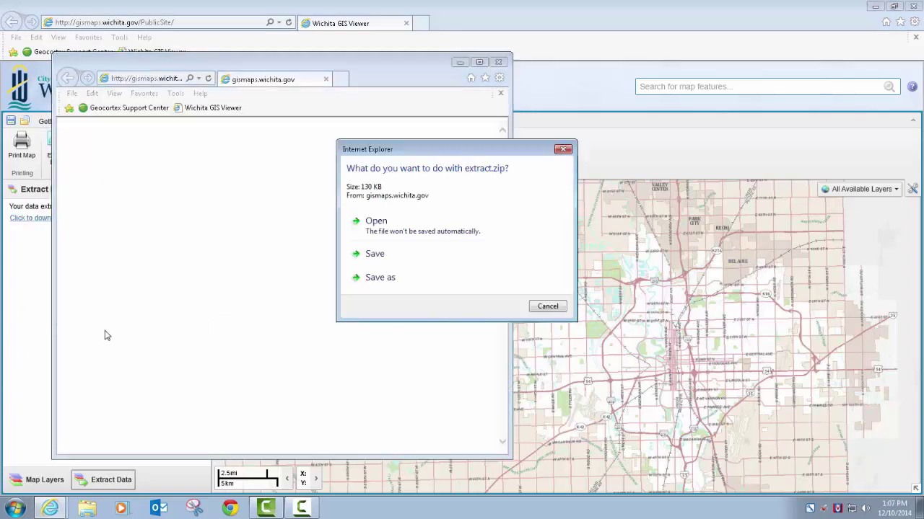
{"action": "left_click", "coordinate": [401, 280]}
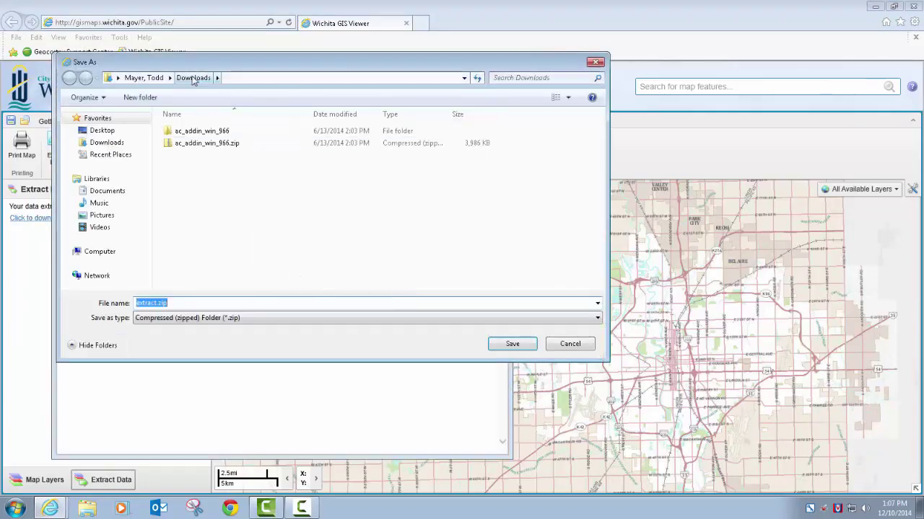
{"action": "left_click", "coordinate": [101, 132]}
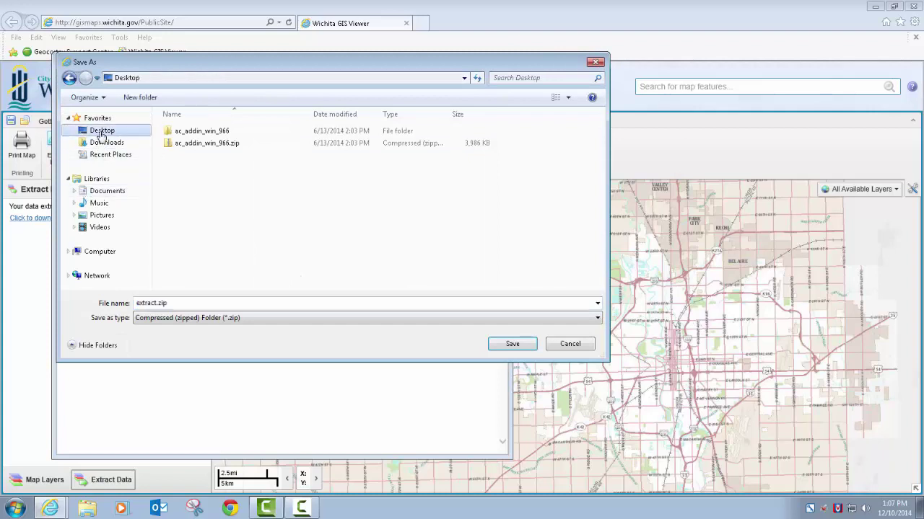
{"action": "left_click", "coordinate": [528, 341]}
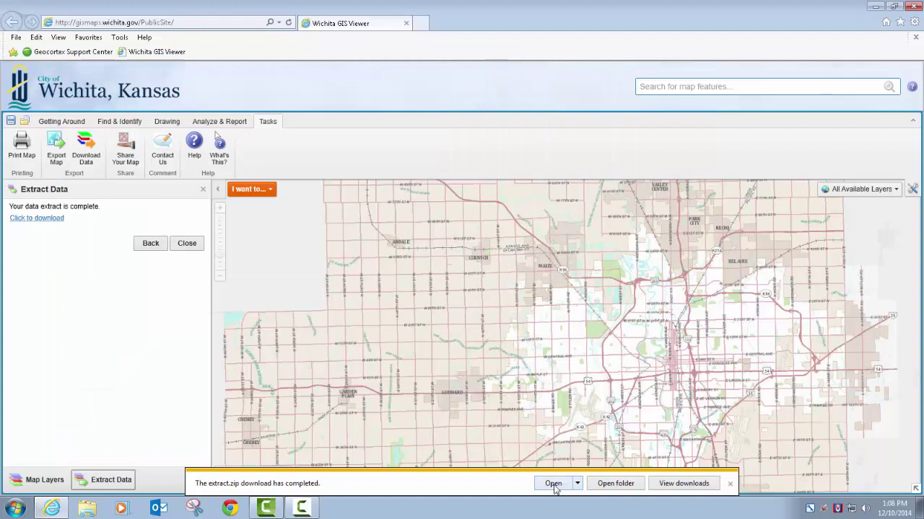
Examine the shapefile components in extract.zip's zipfolder on the Desktop, and close the folder window and the data extraction task.
{"action": "left_click", "coordinate": [610, 484]}
{"action": "left_click", "coordinate": [433, 361]}
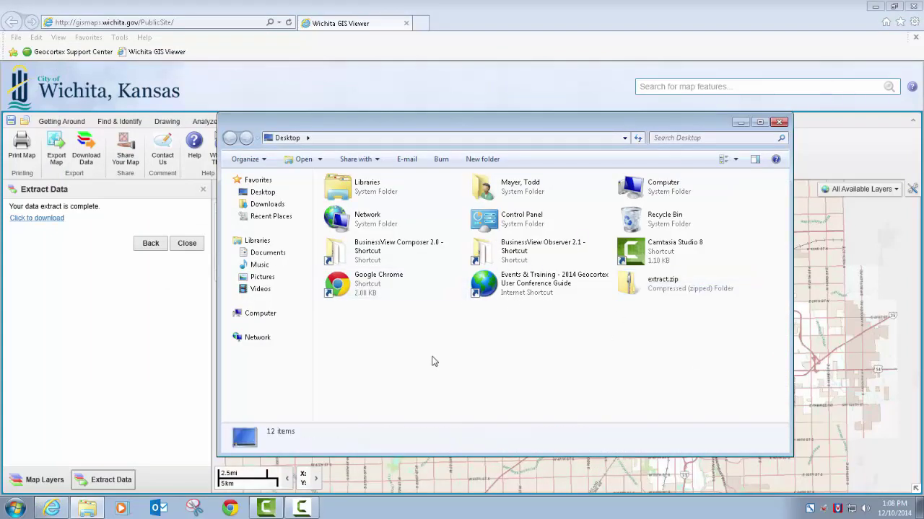
{"action": "double_click", "coordinate": [670, 284]}
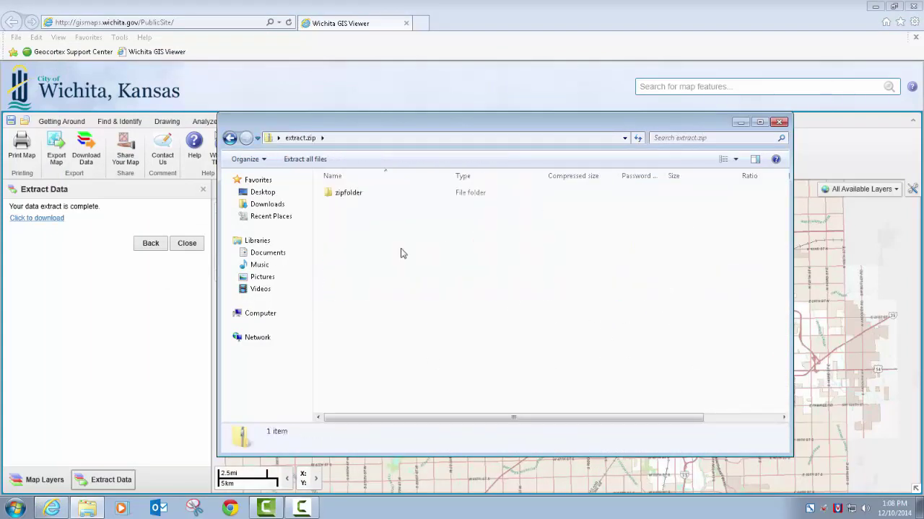
{"action": "double_click", "coordinate": [352, 194]}
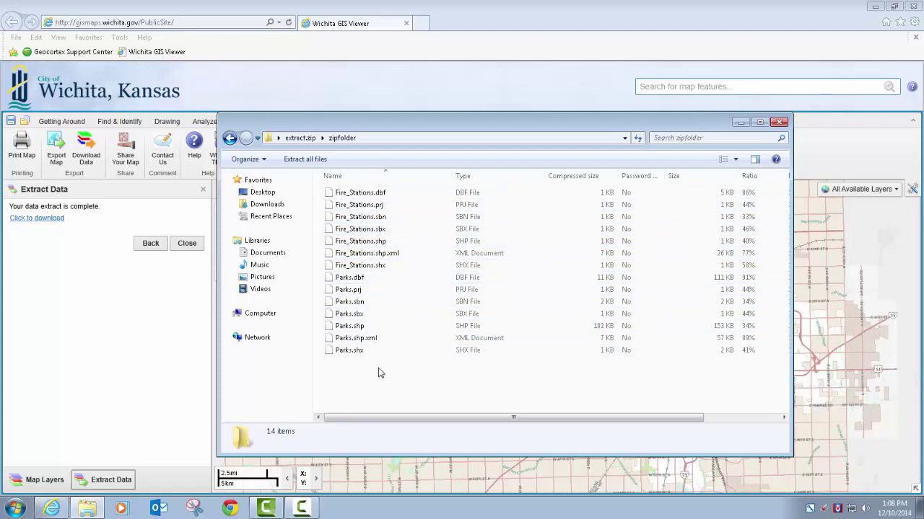
{"action": "left_click", "coordinate": [779, 124]}
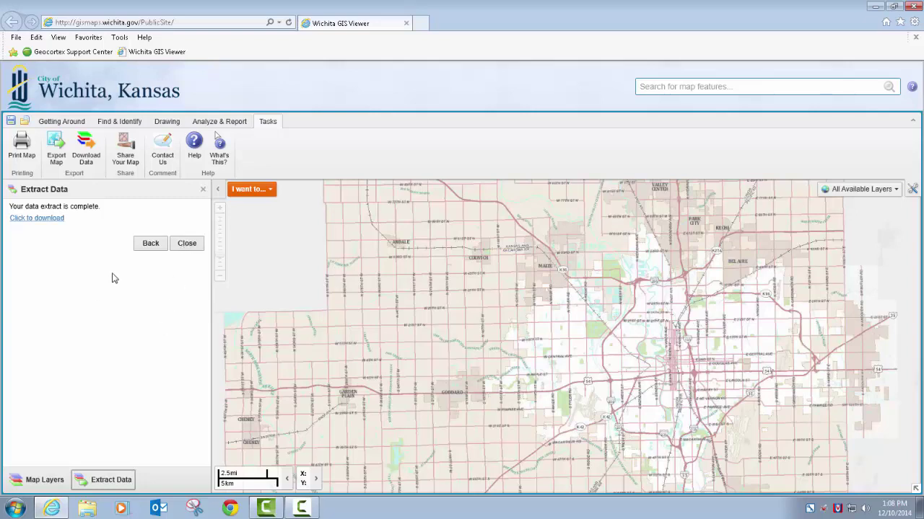
{"action": "left_click", "coordinate": [188, 245]}
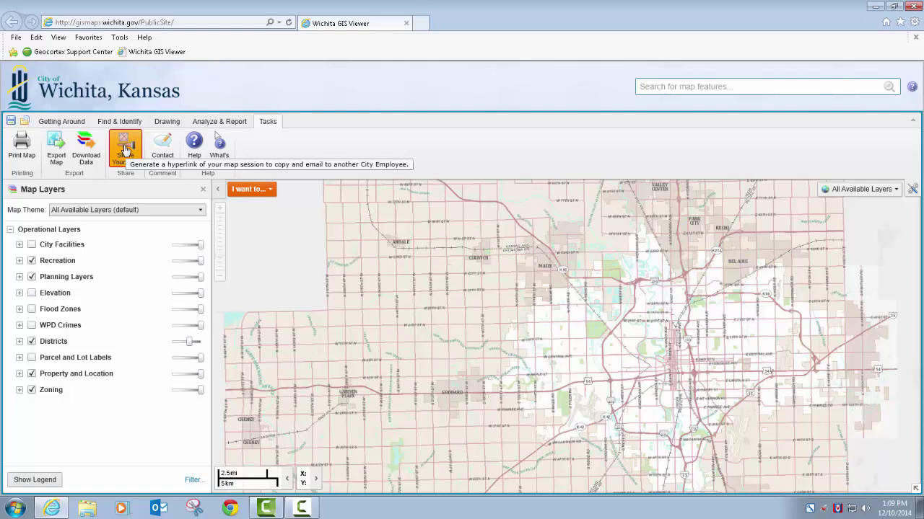
Generate a share link for the current map and copy it, allowing clipboard access with the answer remembered.
{"action": "left_click", "coordinate": [125, 149]}
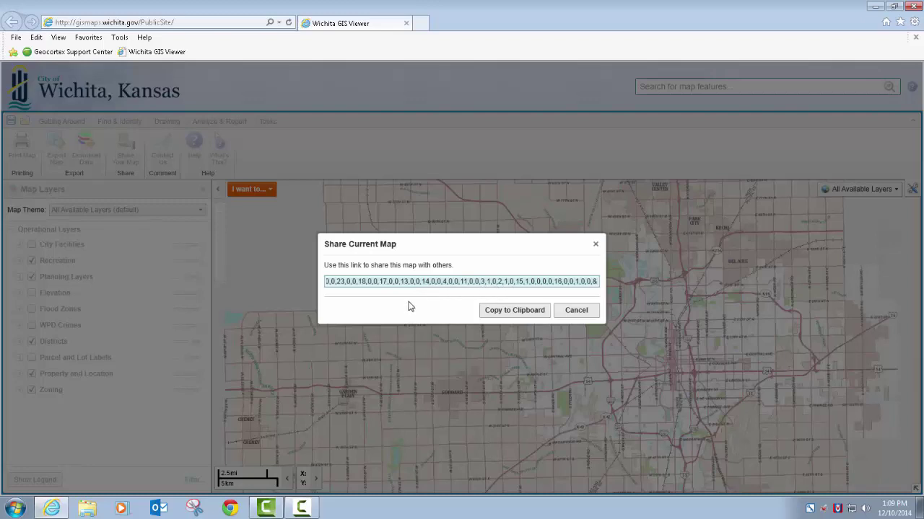
{"action": "left_click", "coordinate": [505, 311]}
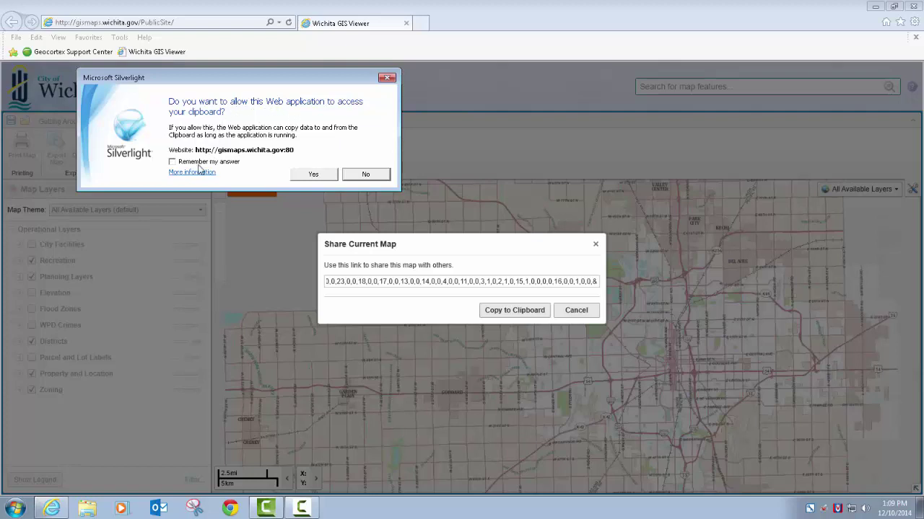
{"action": "left_click", "coordinate": [172, 161]}
{"action": "left_click", "coordinate": [326, 174]}
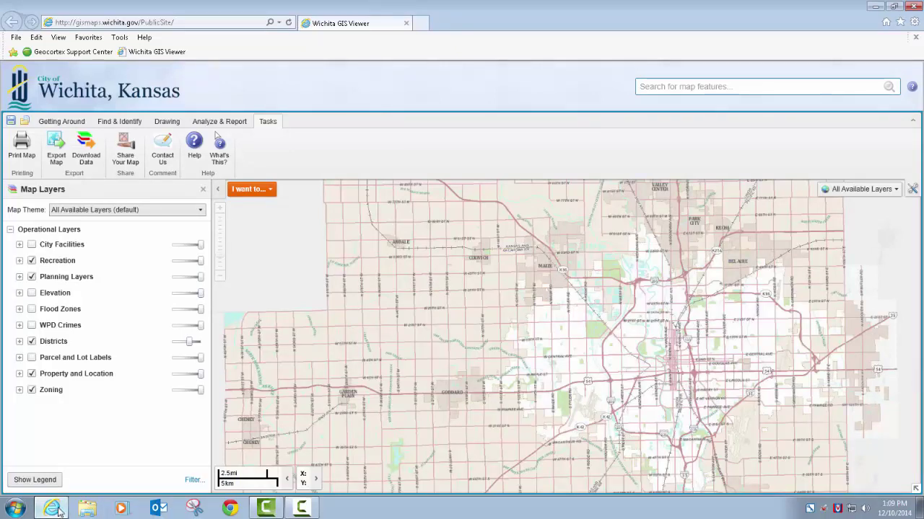
Launch Word 2013 from the installed Microsoft Office 2013 programs.
{"action": "left_click", "coordinate": [16, 508]}
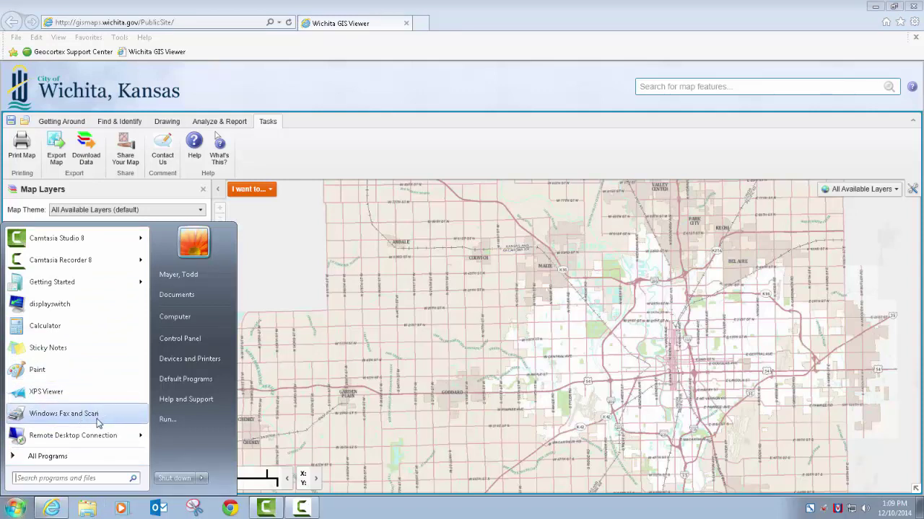
{"action": "mouse_move", "coordinate": [90, 439]}
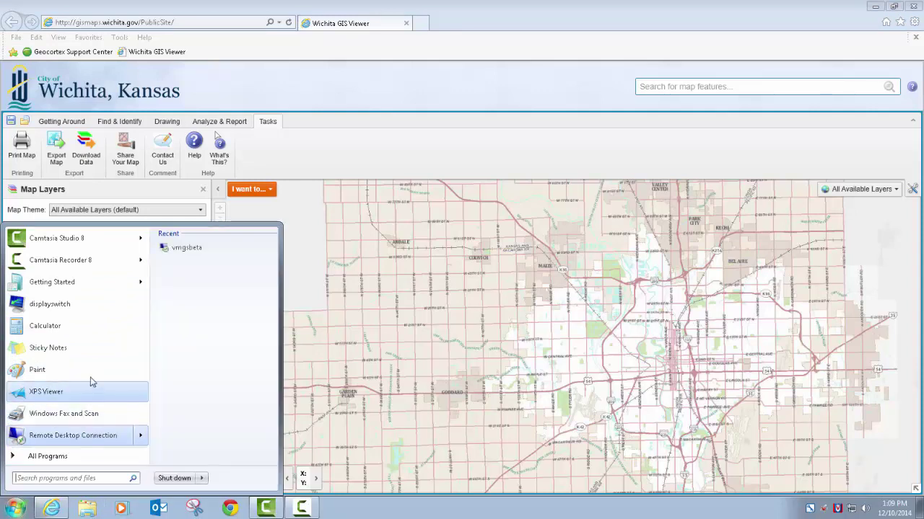
{"action": "left_click", "coordinate": [61, 461]}
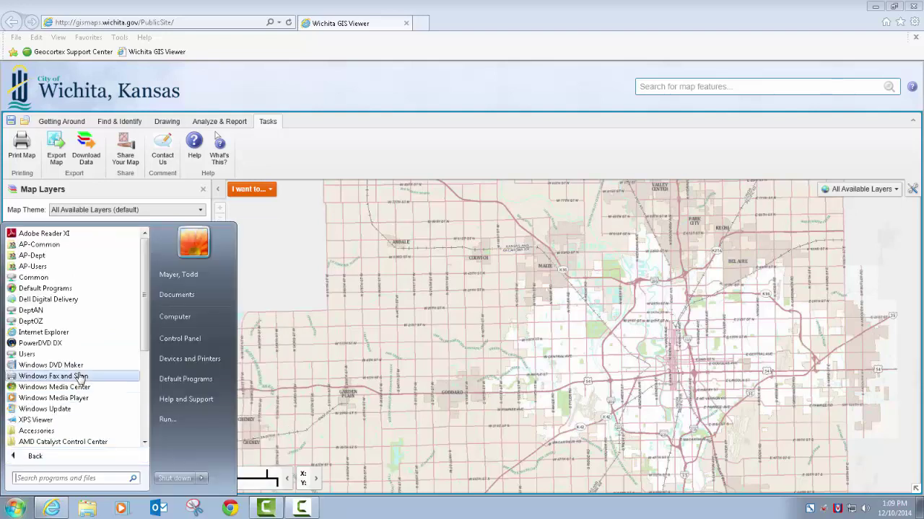
{"action": "scroll", "coordinate": [80, 377], "scroll_direction": "down", "scroll_amount": 5}
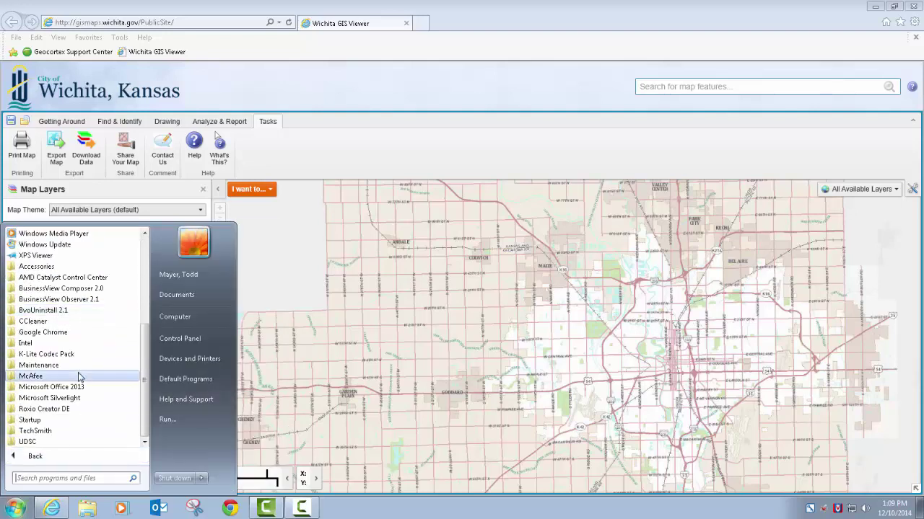
{"action": "left_click", "coordinate": [78, 387]}
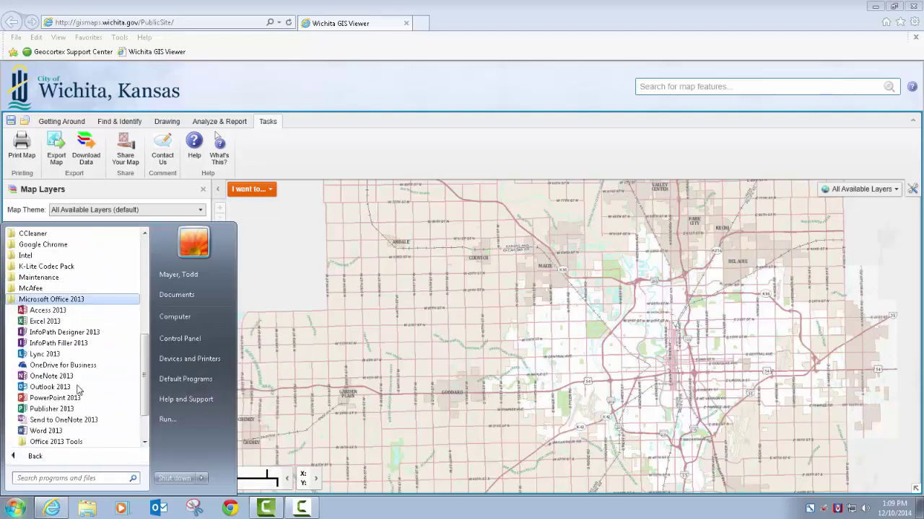
{"action": "scroll", "coordinate": [78, 388], "scroll_direction": "down", "scroll_amount": 2}
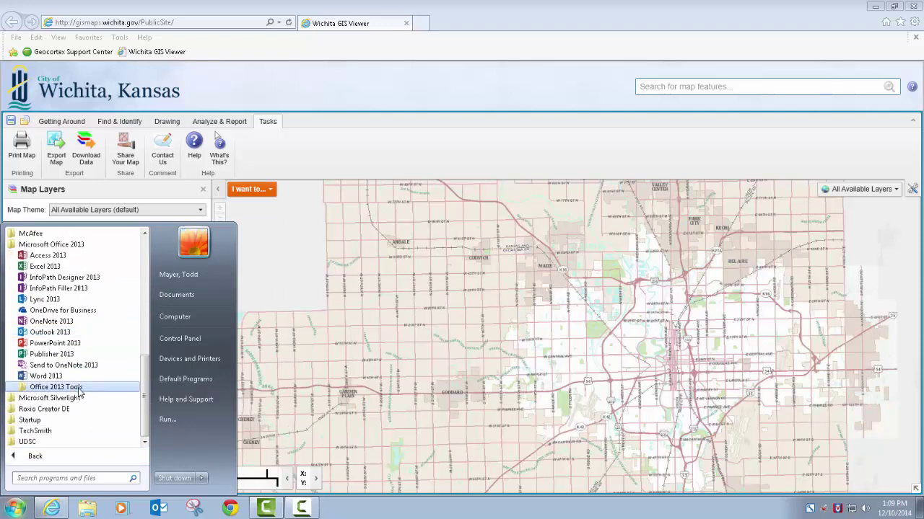
{"action": "left_click", "coordinate": [76, 376]}
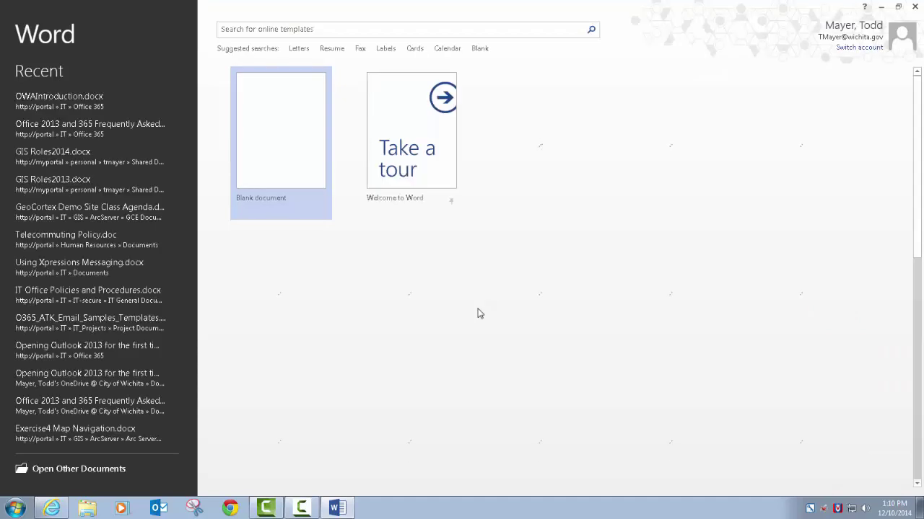
Create a blank document and paste the copied map link into it as an active hyperlink.
{"action": "left_click", "coordinate": [267, 110]}
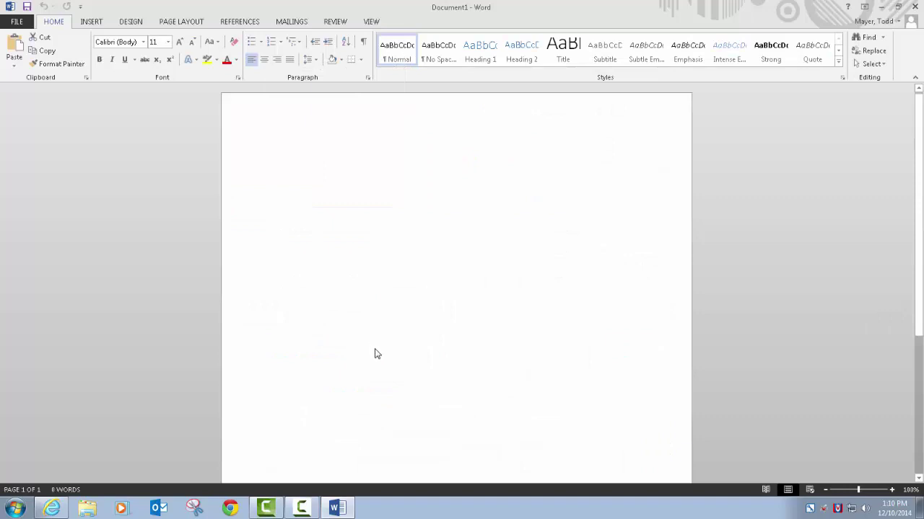
{"action": "key", "text": "ctrl+v"}
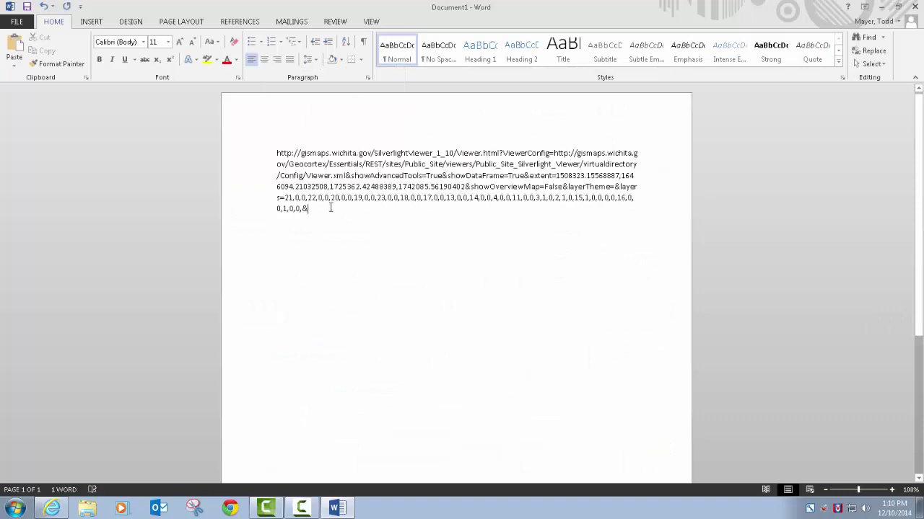
{"action": "key", "text": "Return"}
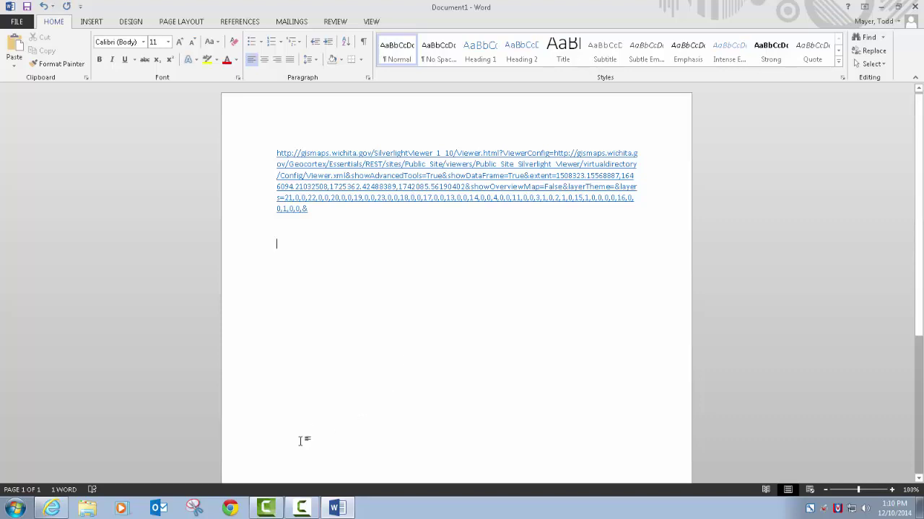
Close the original GIS Viewer browser window, open the shared map from the document's hyperlink, and return to Word.
{"action": "left_click", "coordinate": [67, 507]}
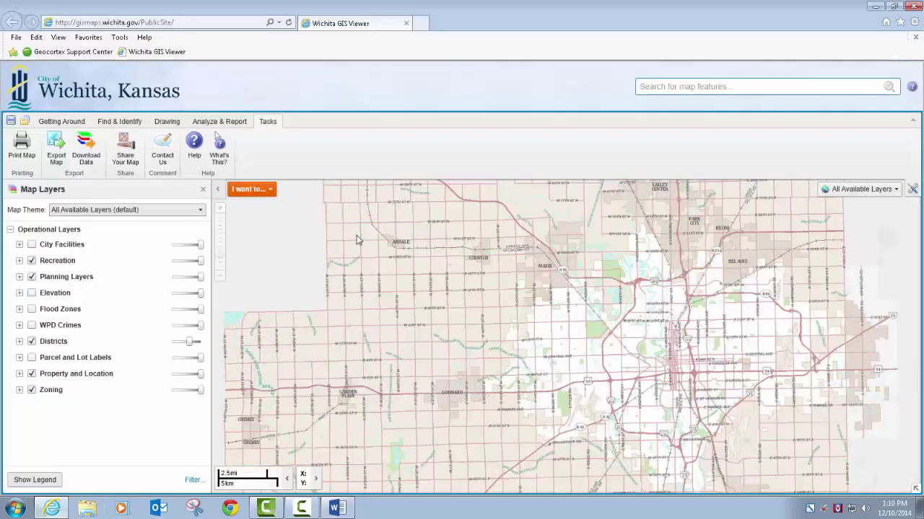
{"action": "left_click", "coordinate": [895, 6]}
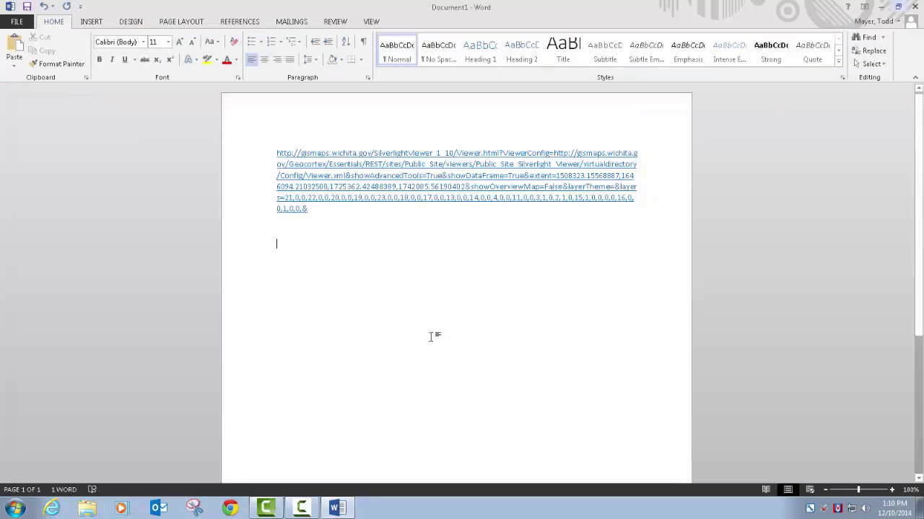
{"action": "left_click", "coordinate": [429, 189], "text": "ctrl"}
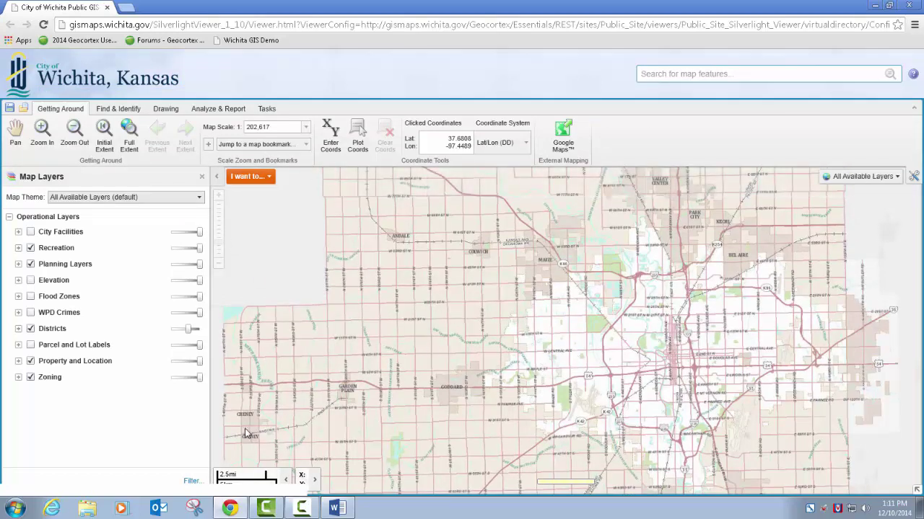
{"action": "left_click", "coordinate": [334, 509]}
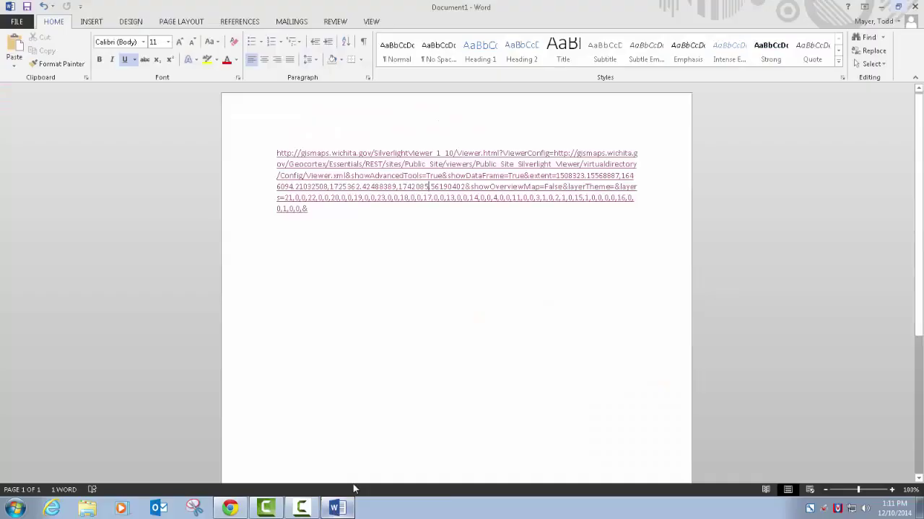
Close the Word document without saving it and bring up the Tasks tools in the shared map.
{"action": "left_click", "coordinate": [914, 7]}
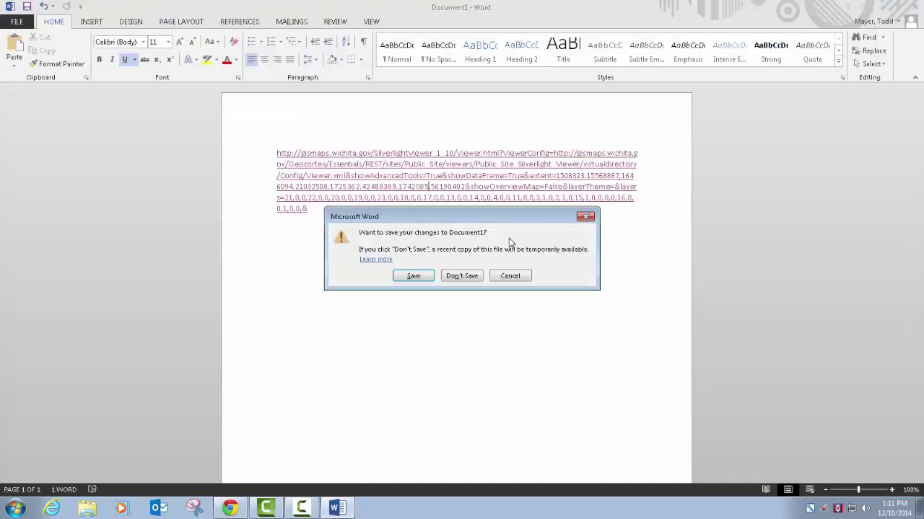
{"action": "left_click", "coordinate": [464, 278]}
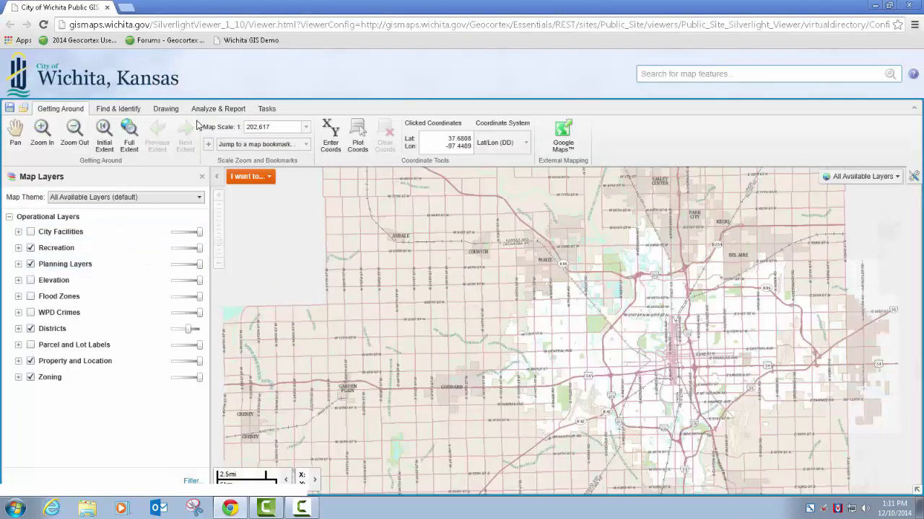
{"action": "left_click", "coordinate": [265, 109]}
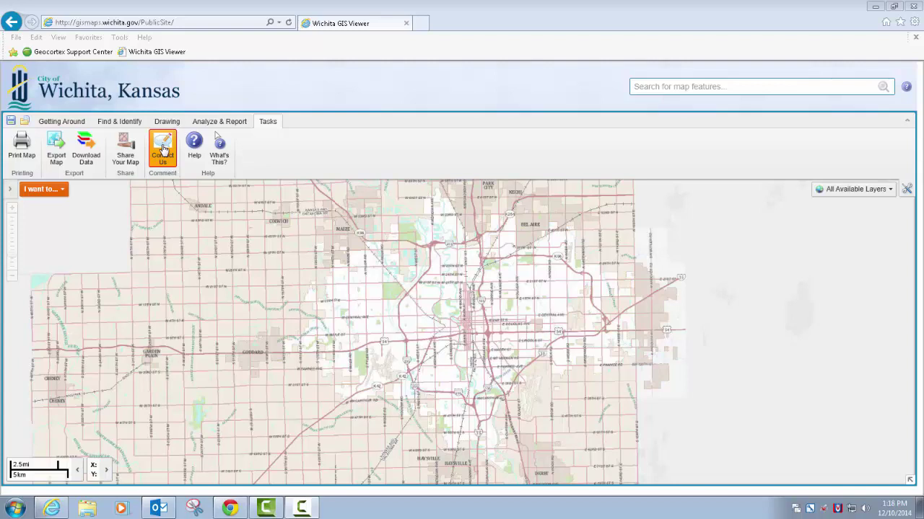
Start a Contact Us e-mail with the subject "help" and the body text "I need to".
{"action": "left_click", "coordinate": [163, 149]}
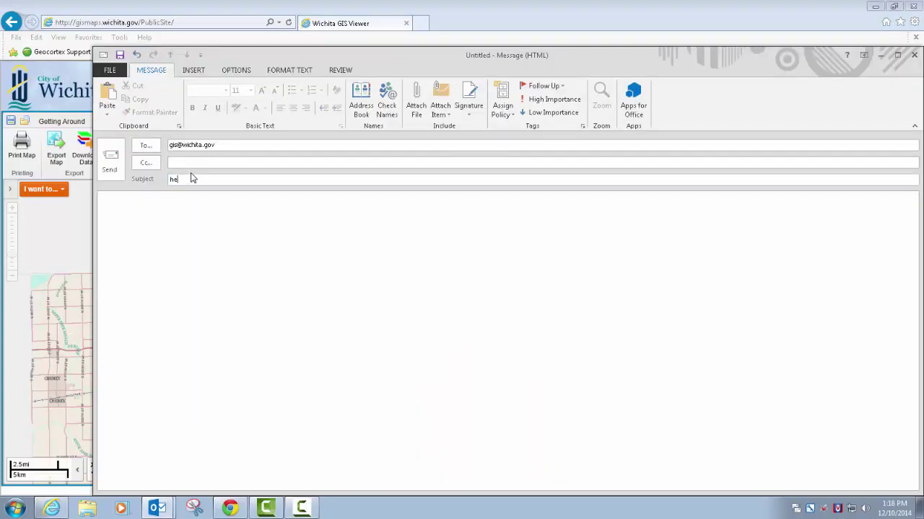
{"action": "type", "text": "help"}
{"action": "key", "text": "Tab"}
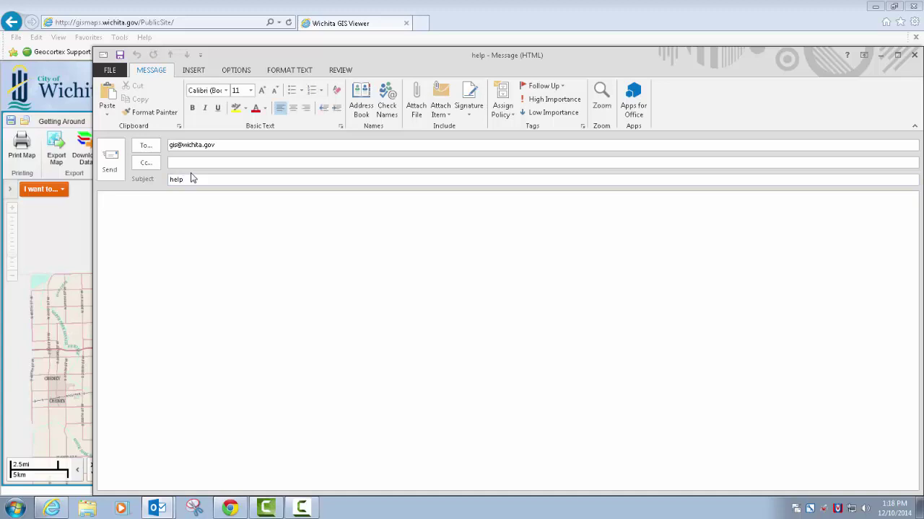
{"action": "type", "text": "I need to"}
Close the draft Contact Us message and discard its changes.
{"action": "left_click", "coordinate": [914, 55]}
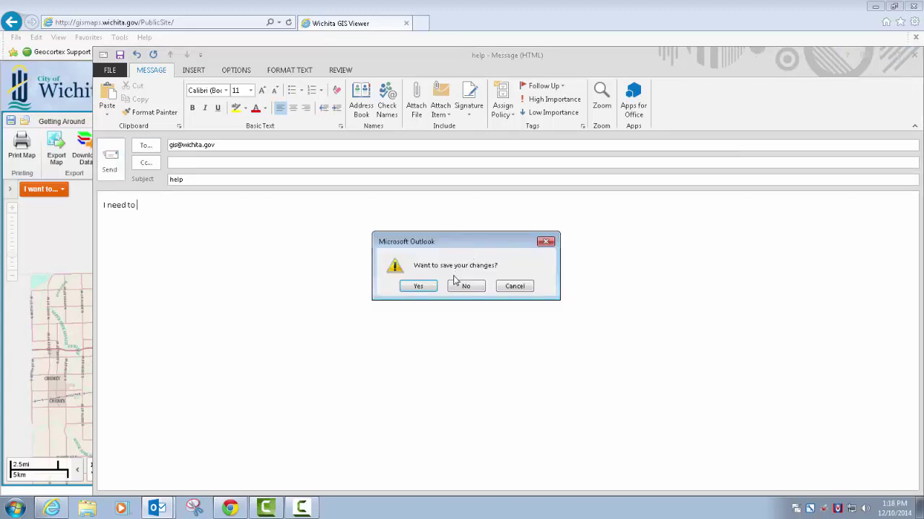
{"action": "left_click", "coordinate": [529, 287]}
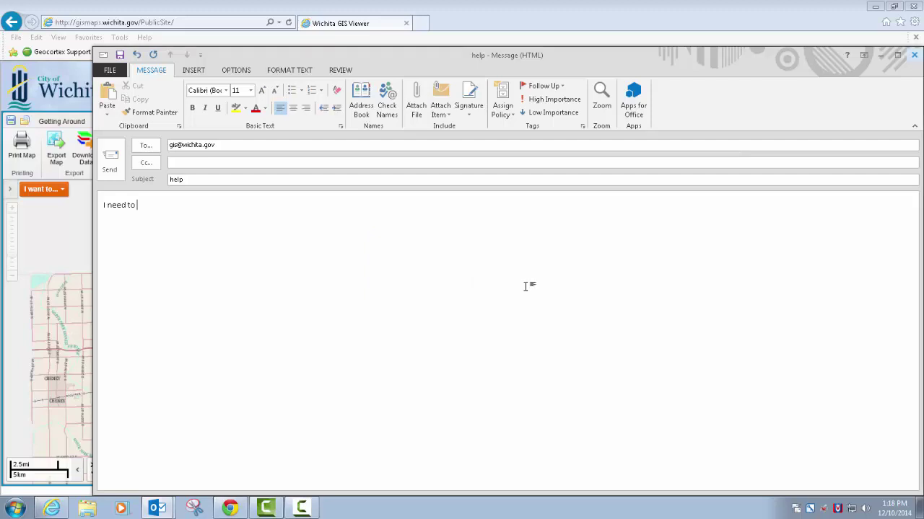
{"action": "left_click", "coordinate": [913, 60]}
{"action": "left_click", "coordinate": [457, 288]}
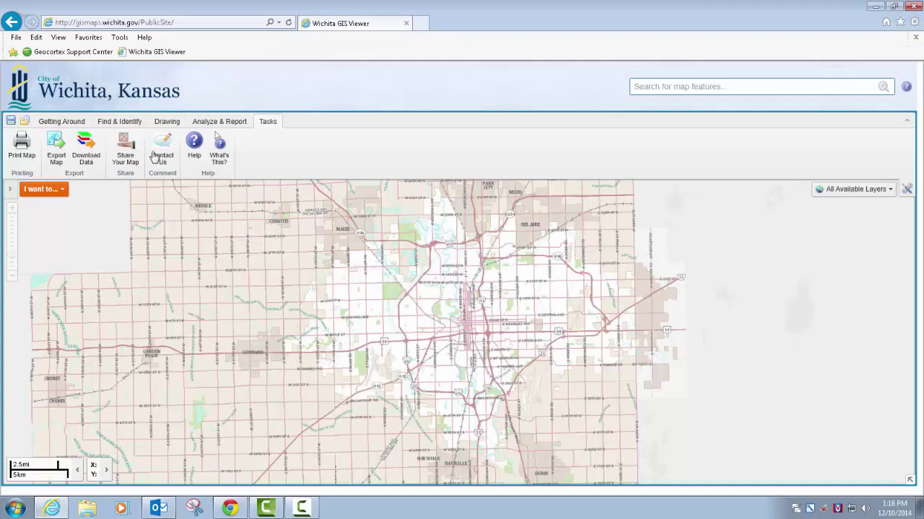
Open the viewer's online help in a maximized window and expand the Viewer for Silverlight Help contents.
{"action": "left_click", "coordinate": [193, 148]}
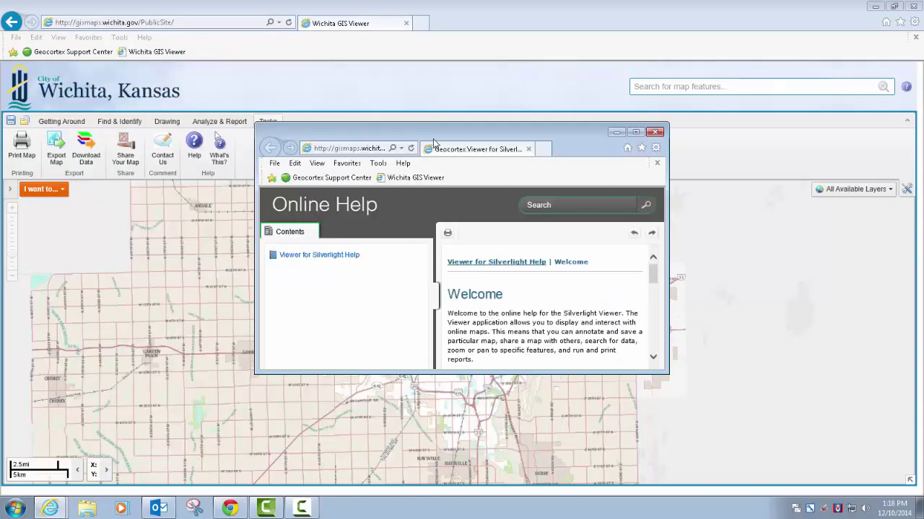
{"action": "double_click", "coordinate": [433, 134]}
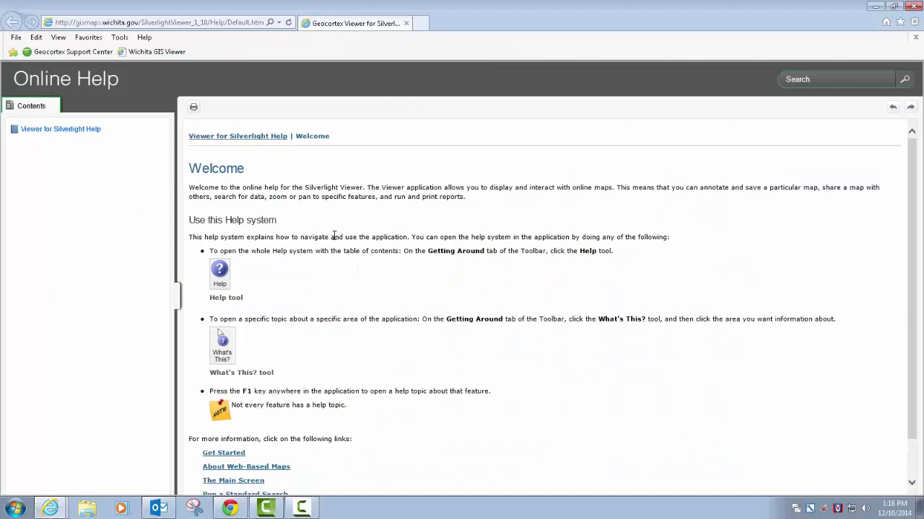
{"action": "left_click", "coordinate": [64, 135]}
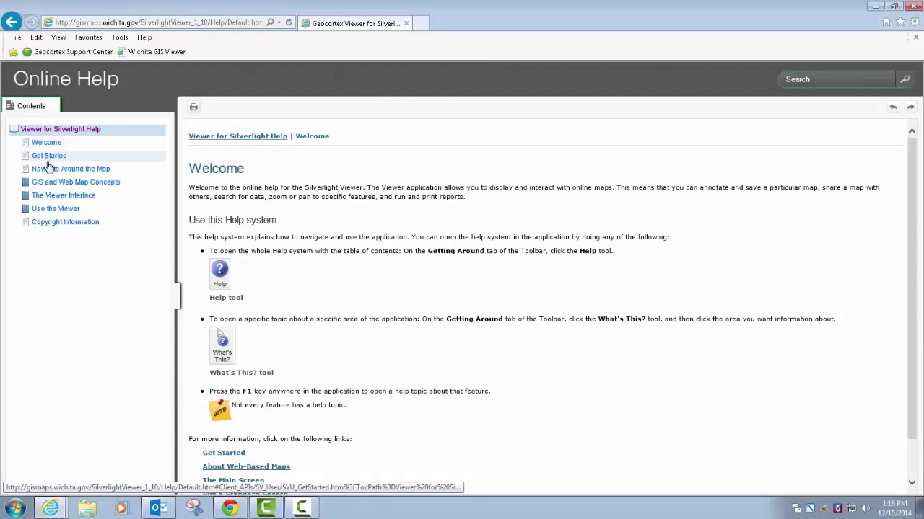
Read the Viewer Interface help topics on the Toolbar, Getting Around Tab and Tasks Tab, and close the help window.
{"action": "left_click", "coordinate": [58, 195]}
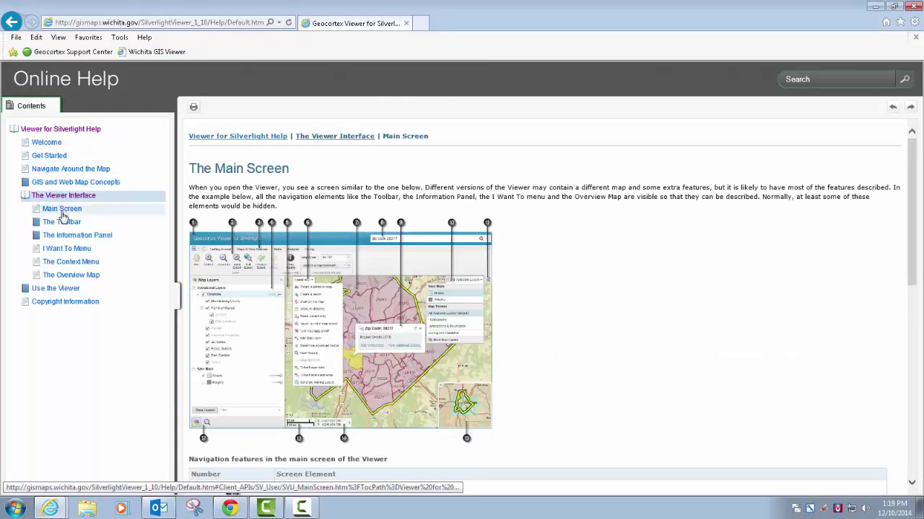
{"action": "left_click", "coordinate": [63, 224]}
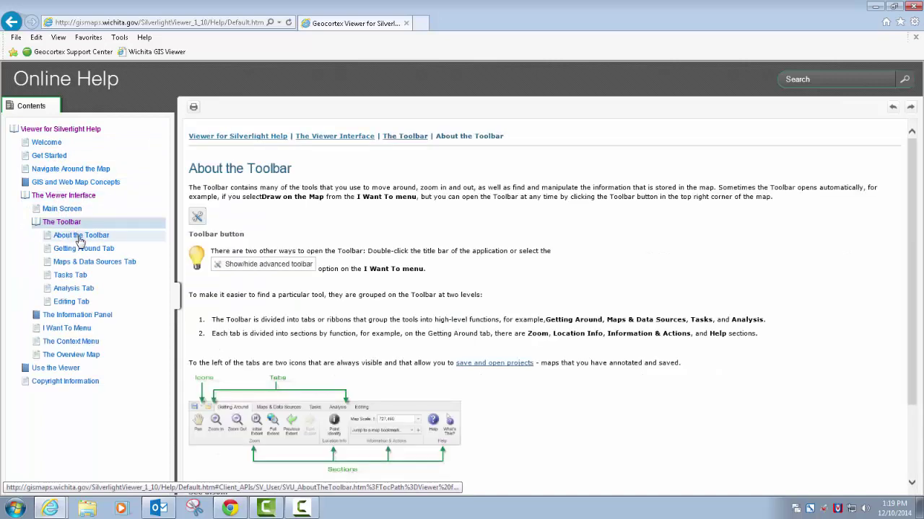
{"action": "left_click", "coordinate": [82, 250]}
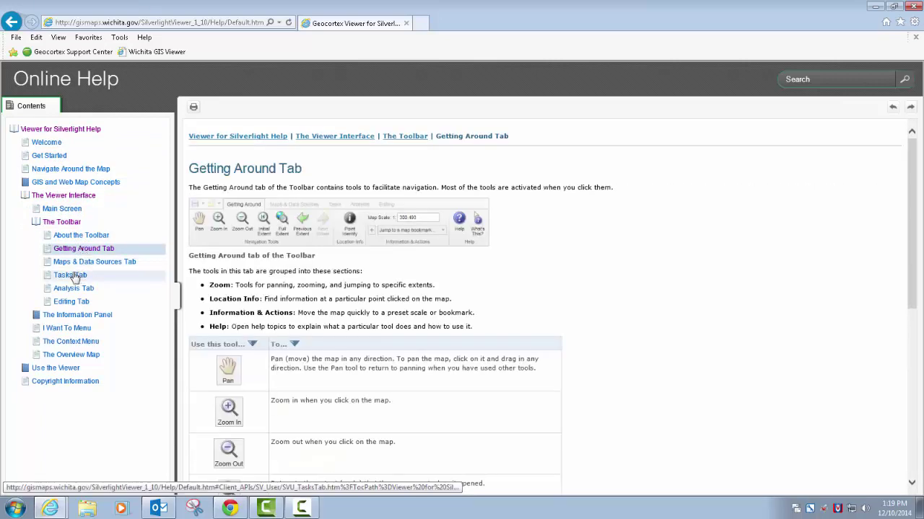
{"action": "left_click", "coordinate": [77, 276]}
{"action": "scroll", "coordinate": [456, 323], "scroll_direction": "down", "scroll_amount": 10}
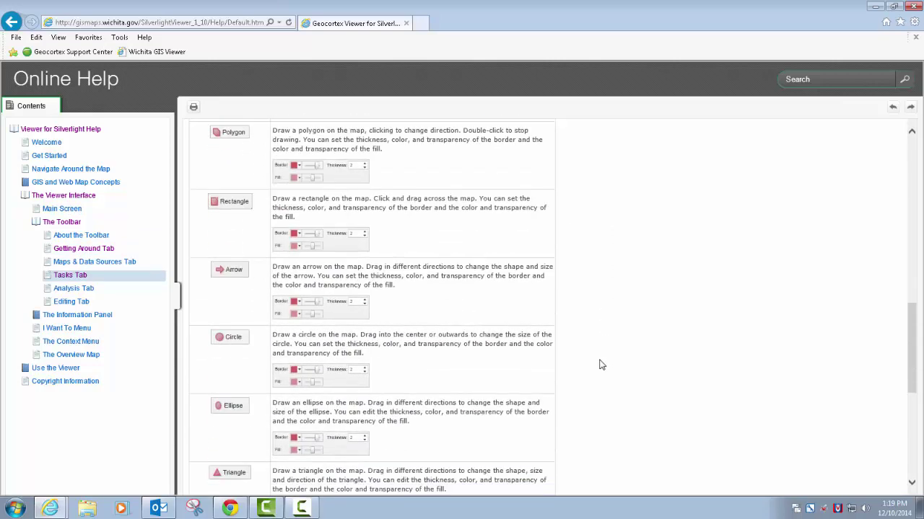
{"action": "scroll", "coordinate": [600, 363], "scroll_direction": "up", "scroll_amount": 10}
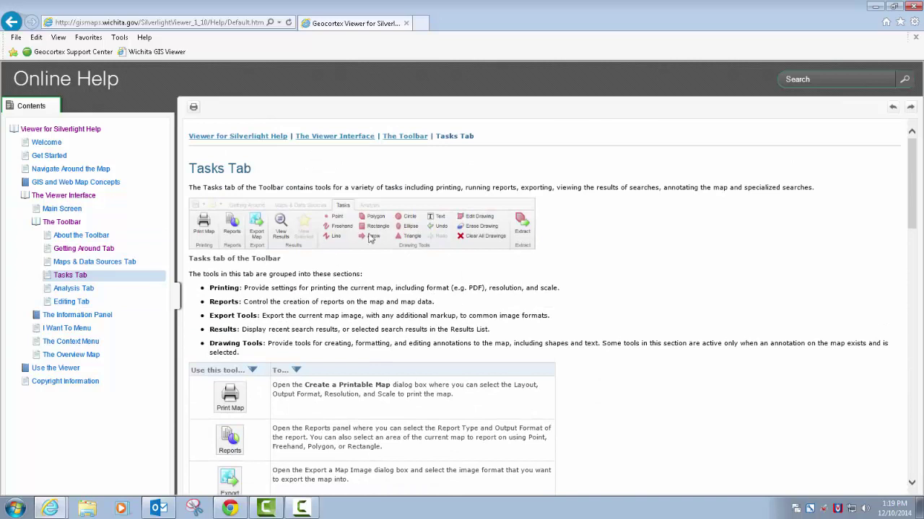
{"action": "left_click", "coordinate": [913, 7]}
Use the What's This? tool to read the help topic for the I want to menu in a maximized window, and close it.
{"action": "left_click", "coordinate": [219, 148]}
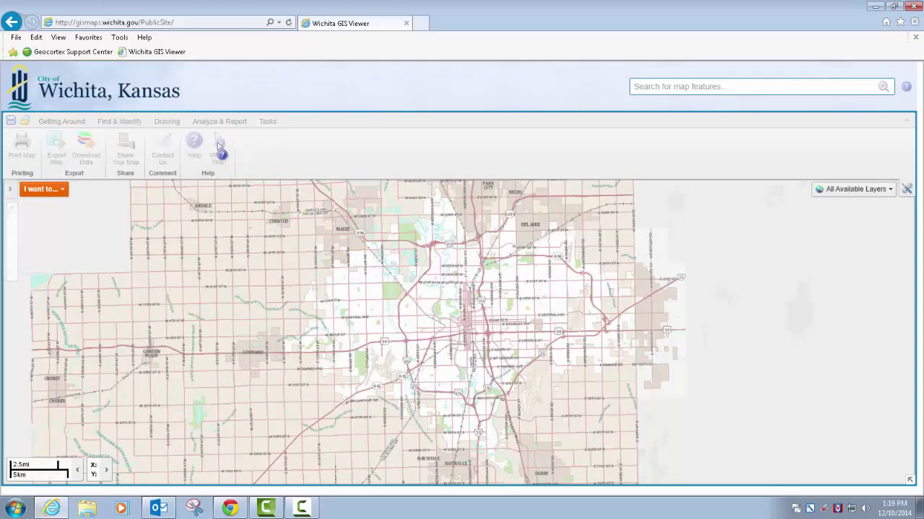
{"action": "left_click", "coordinate": [52, 190]}
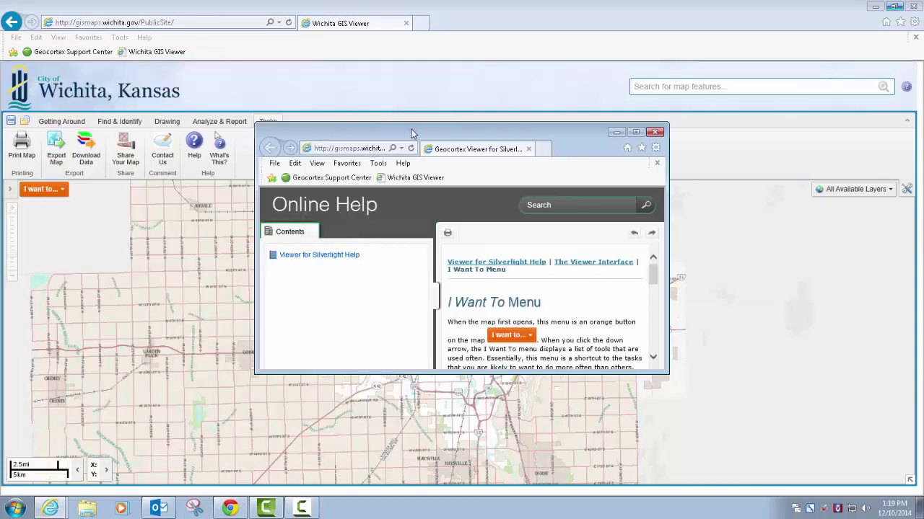
{"action": "double_click", "coordinate": [412, 133]}
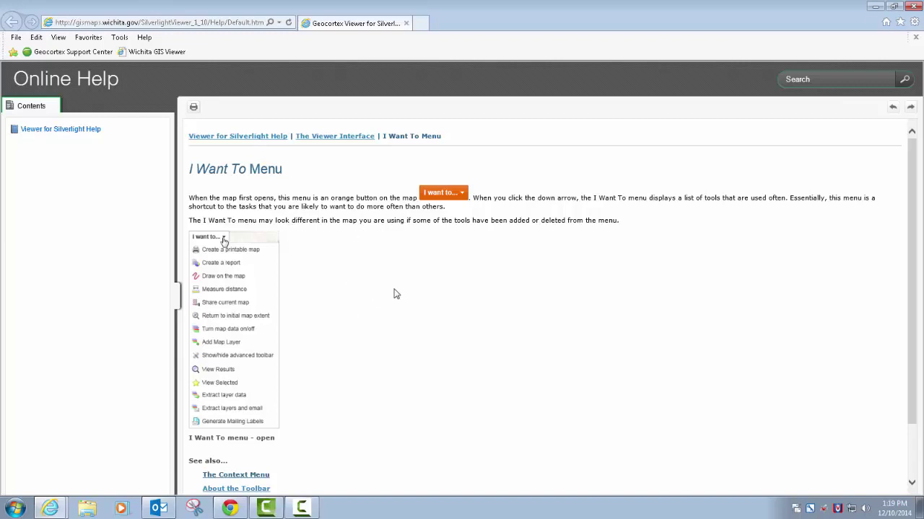
{"action": "scroll", "coordinate": [396, 293], "scroll_direction": "down", "scroll_amount": 1}
{"action": "scroll", "coordinate": [427, 330], "scroll_direction": "up", "scroll_amount": 1}
{"action": "left_click", "coordinate": [913, 8]}
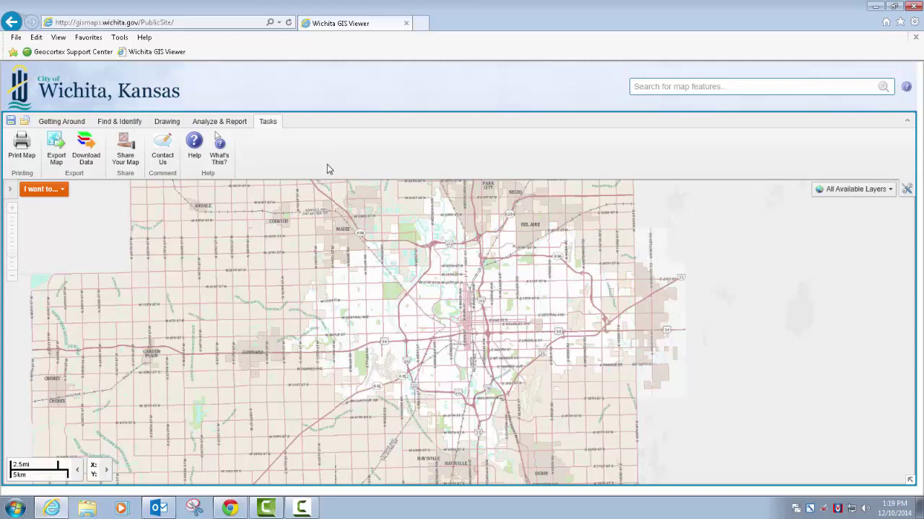
View the help Welcome page in a maximized window using the help link beside the map search, and close it.
{"action": "left_click", "coordinate": [906, 86]}
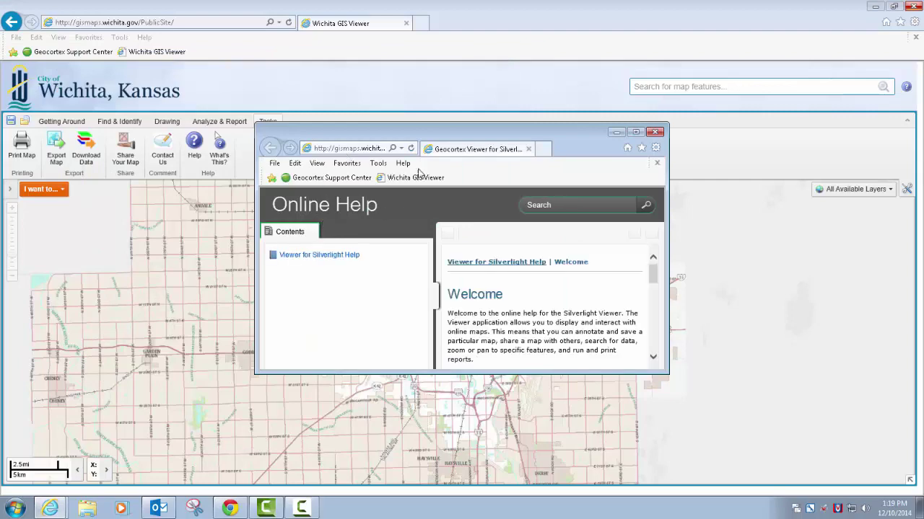
{"action": "double_click", "coordinate": [437, 134]}
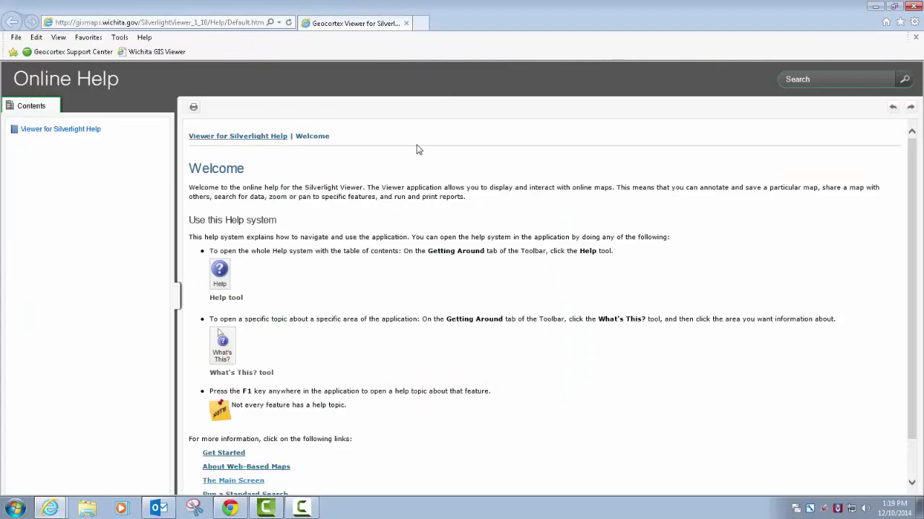
{"action": "left_click", "coordinate": [914, 6]}
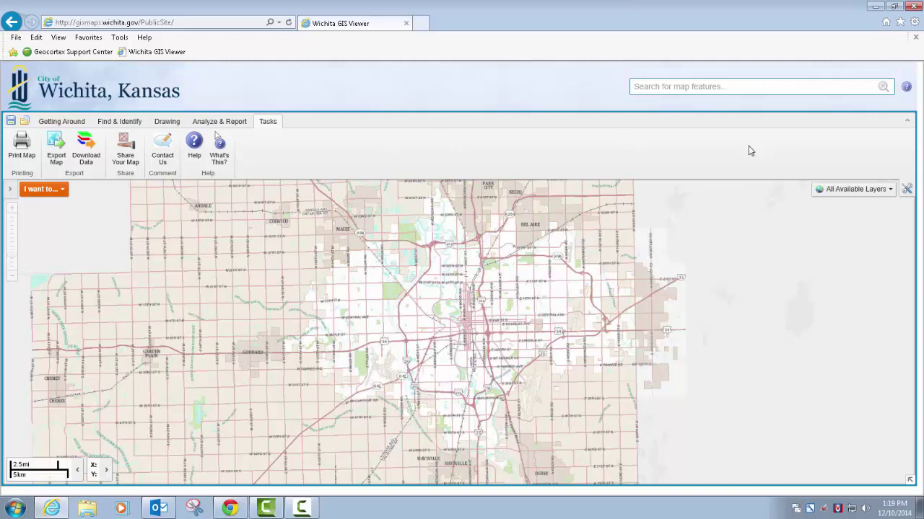
Expand the Map Layers panel and turn on the City Facilities layer.
{"action": "left_click", "coordinate": [648, 88]}
{"action": "left_click", "coordinate": [10, 188]}
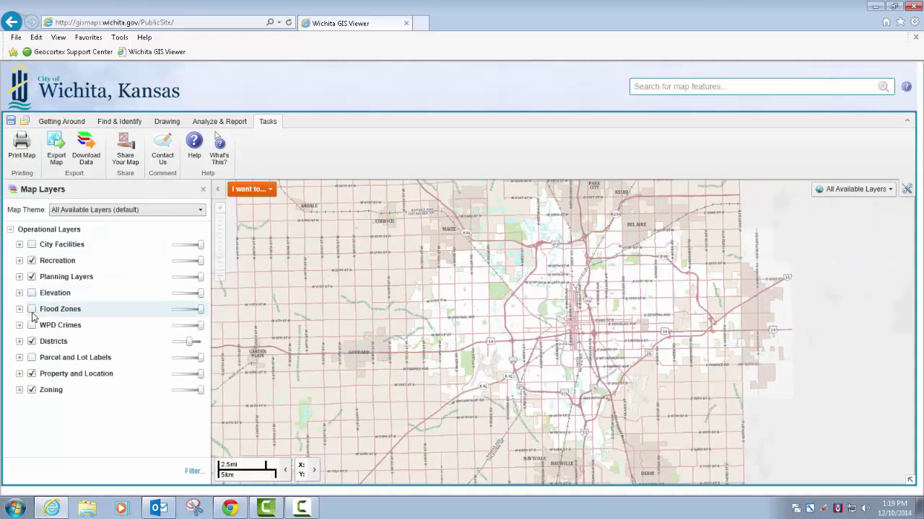
{"action": "left_click", "coordinate": [19, 245]}
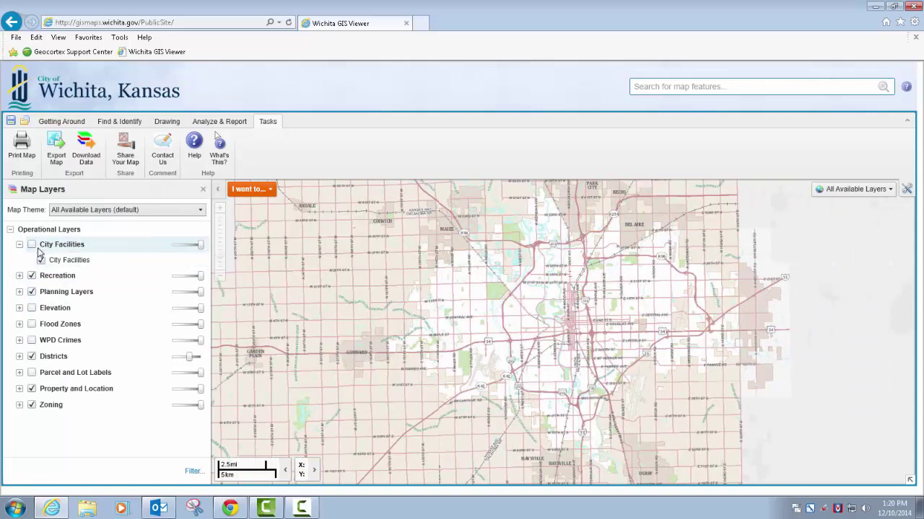
{"action": "left_click", "coordinate": [32, 245]}
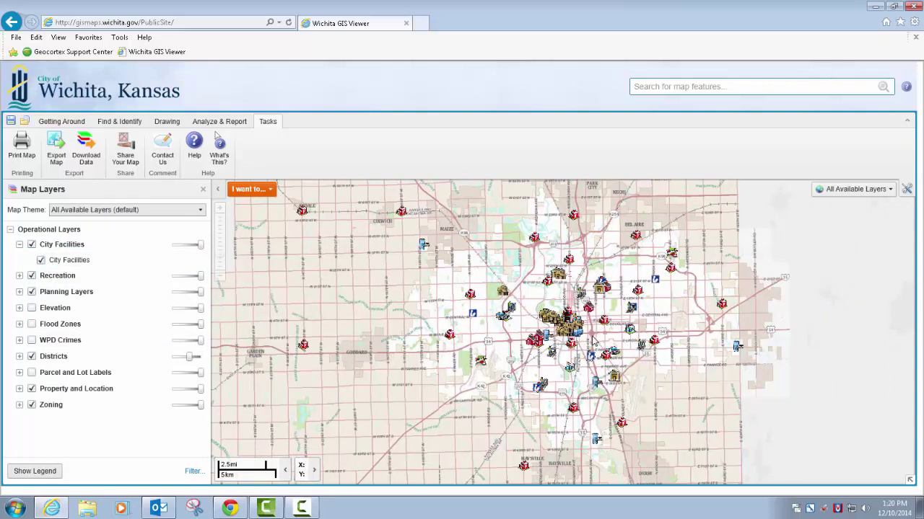
Search the map features for "cow town".
{"action": "left_click", "coordinate": [658, 88]}
{"action": "type", "text": "cow town"}
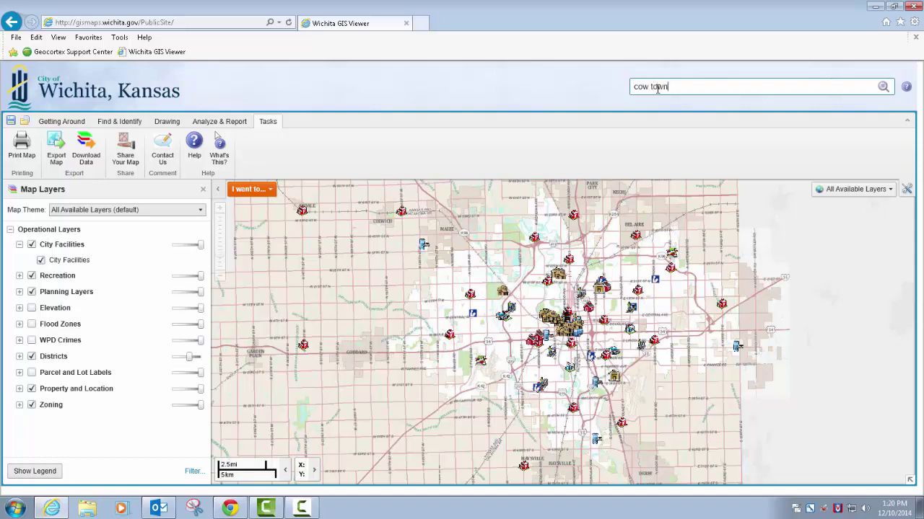
{"action": "key", "text": "Return"}
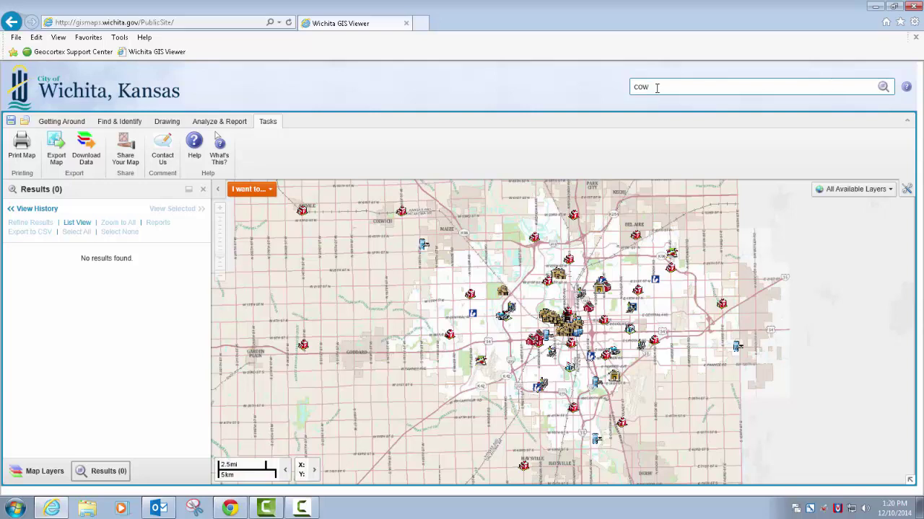
Search the map features for "cowtown", zoom to the COWTOWN city facility, and dismiss its information popup.
{"action": "type", "text": "n"}
{"action": "key", "text": "Return"}
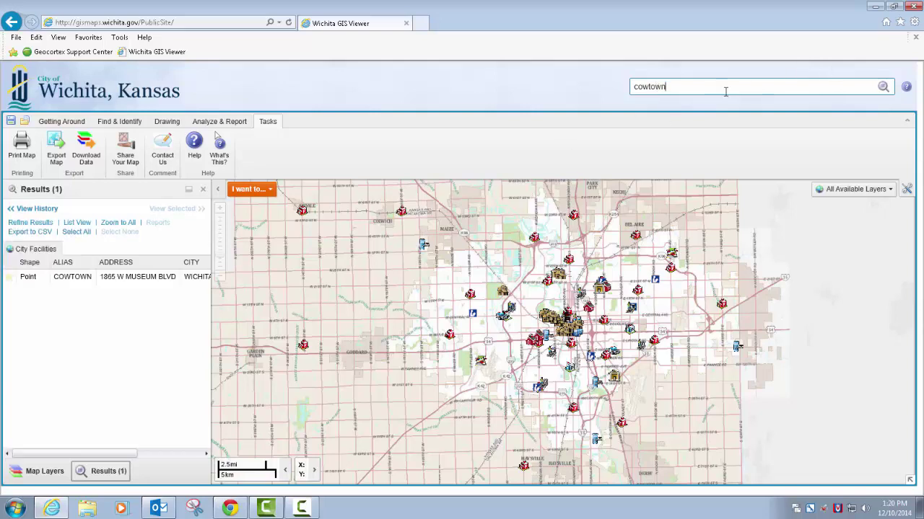
{"action": "left_click", "coordinate": [72, 278]}
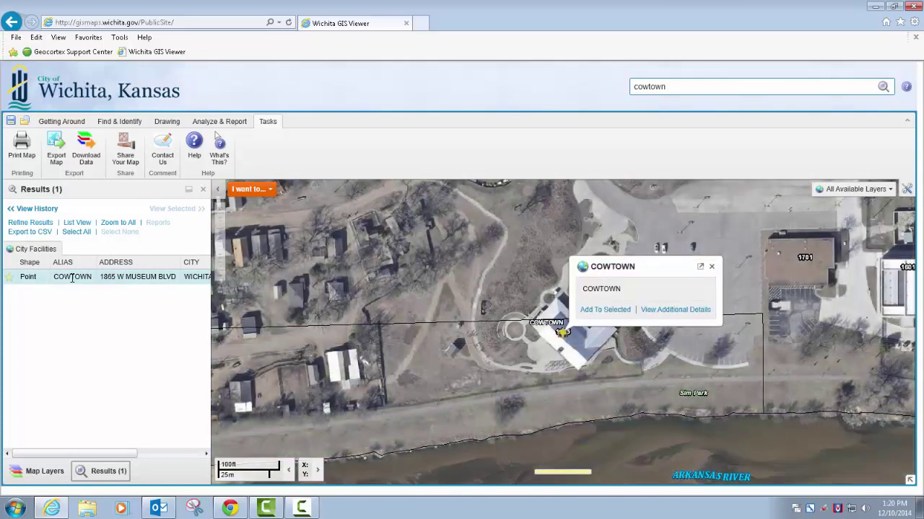
{"action": "left_click", "coordinate": [711, 267]}
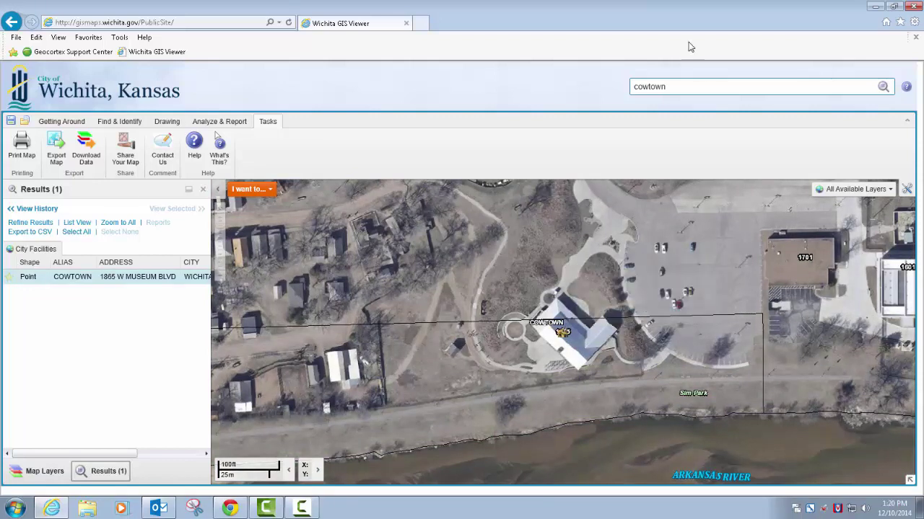
Clear the map search text and close the search results to return to the layer list.
{"action": "left_click", "coordinate": [670, 87]}
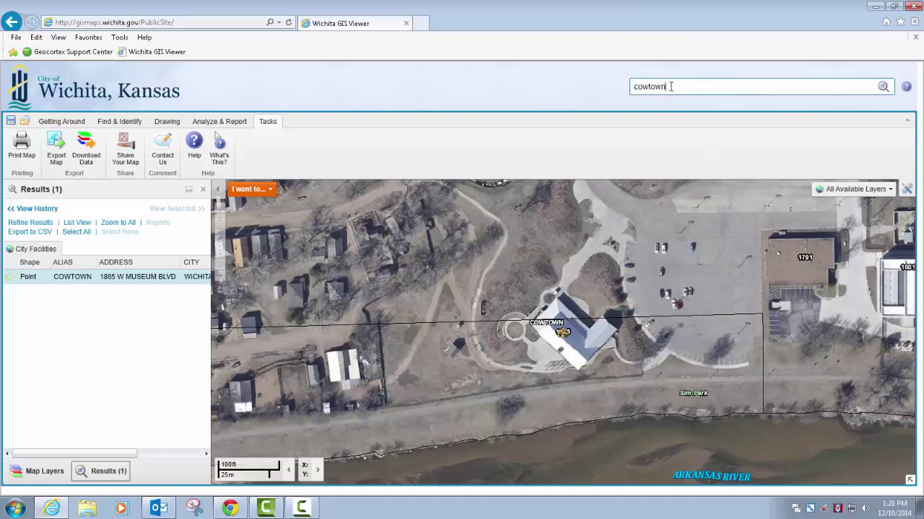
{"action": "key", "text": "BackSpace"}
{"action": "key", "text": "BackSpace"}
{"action": "key", "text": "BackSpace"}
{"action": "key", "text": "BackSpace"}
{"action": "key", "text": "BackSpace"}
{"action": "left_click", "coordinate": [203, 190]}
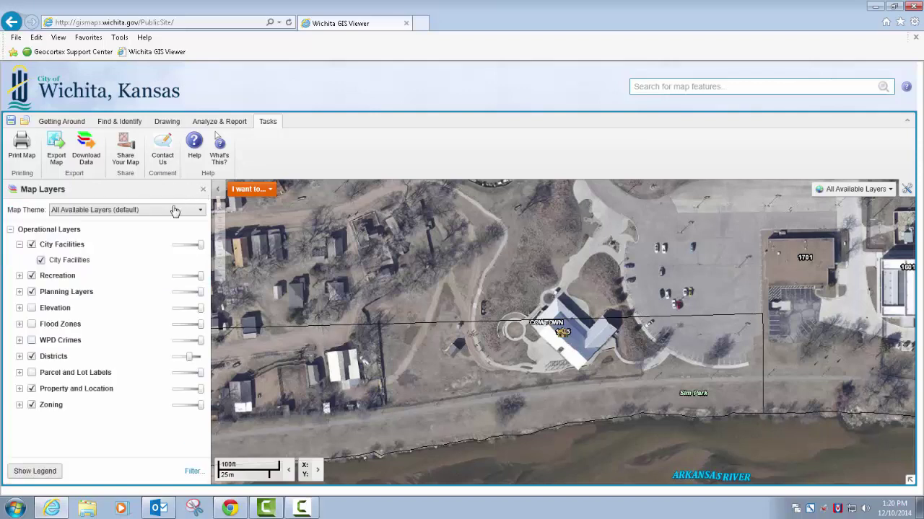
Review the I want to shortcuts and the context commands available on the map.
{"action": "left_click", "coordinate": [268, 190]}
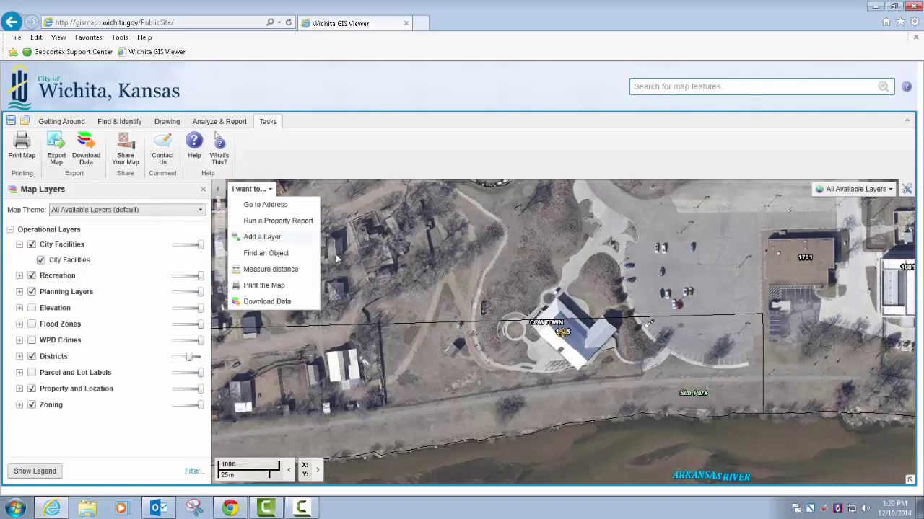
{"action": "right_click", "coordinate": [390, 256]}
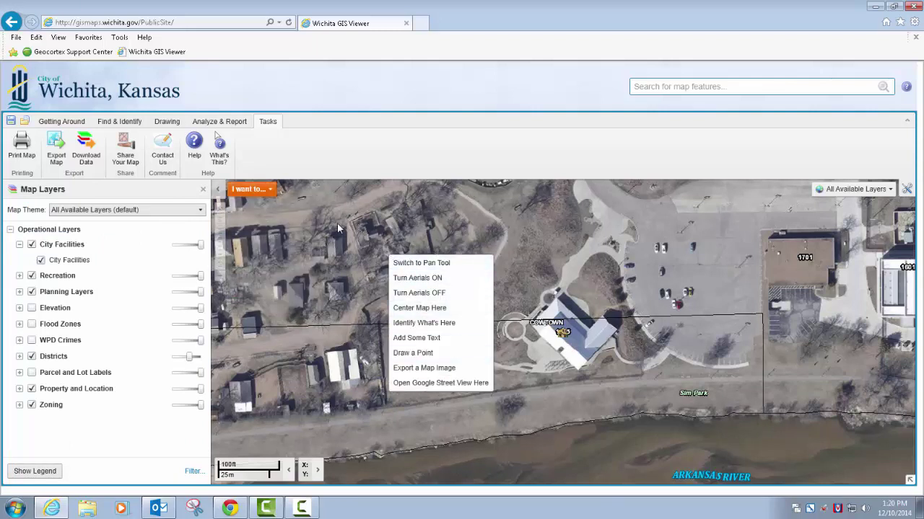
{"action": "left_click", "coordinate": [271, 190]}
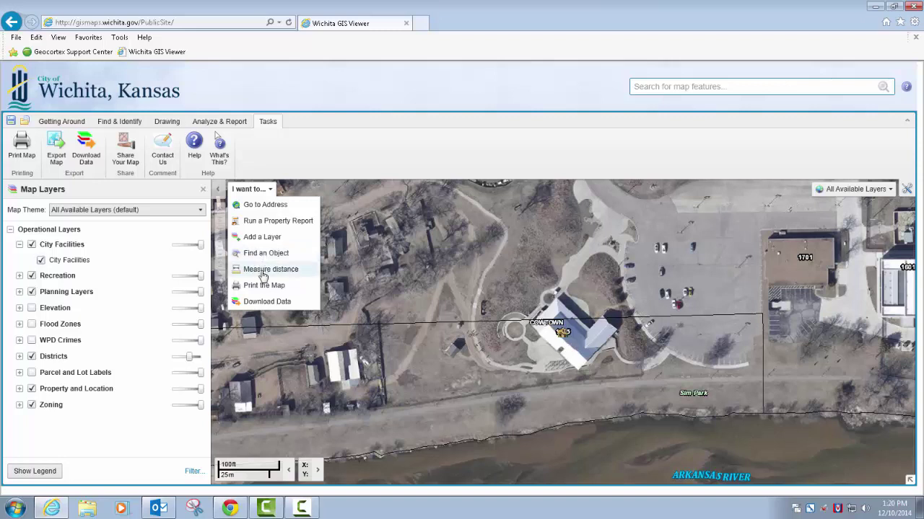
Look through the Getting Around, Find & Identify, Drawing, Analyze & Report and Tasks tools, and compare them with the I want to shortcuts.
{"action": "left_click", "coordinate": [78, 123]}
{"action": "left_click", "coordinate": [119, 121]}
{"action": "left_click", "coordinate": [167, 121]}
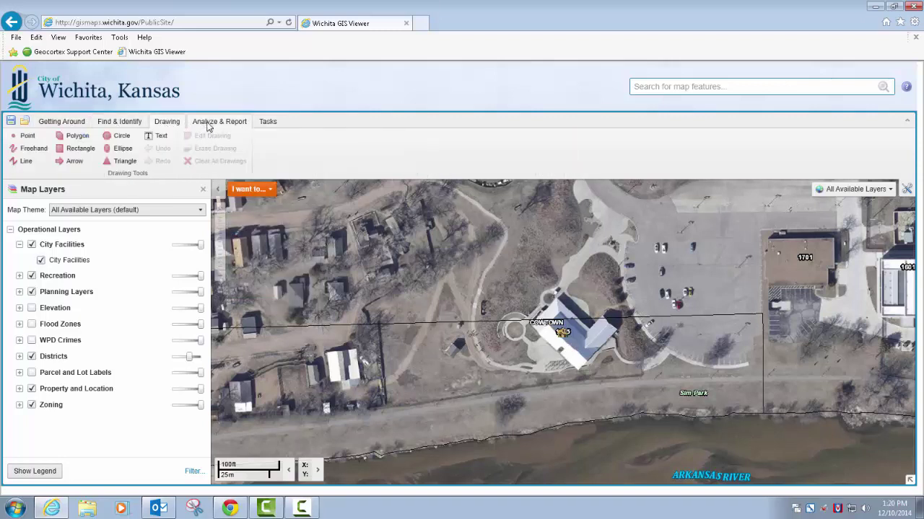
{"action": "left_click", "coordinate": [220, 121]}
{"action": "left_click", "coordinate": [261, 124]}
{"action": "left_click", "coordinate": [265, 191]}
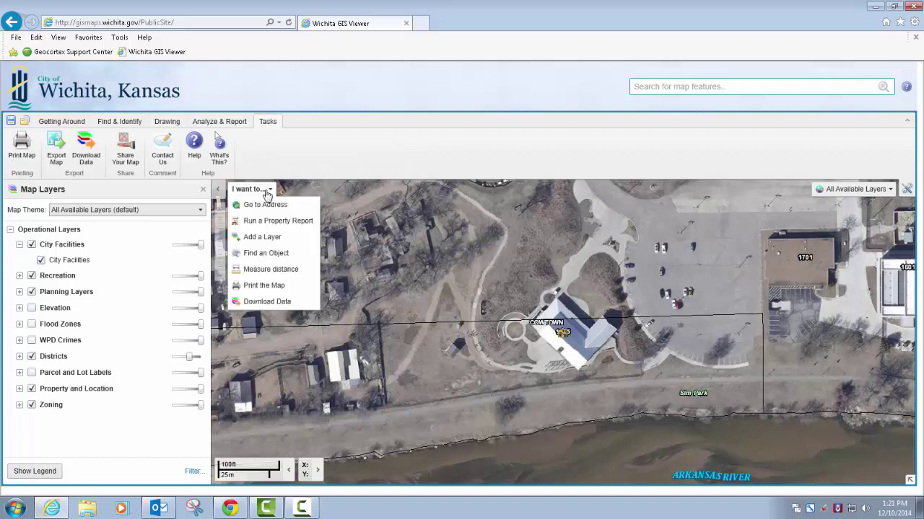